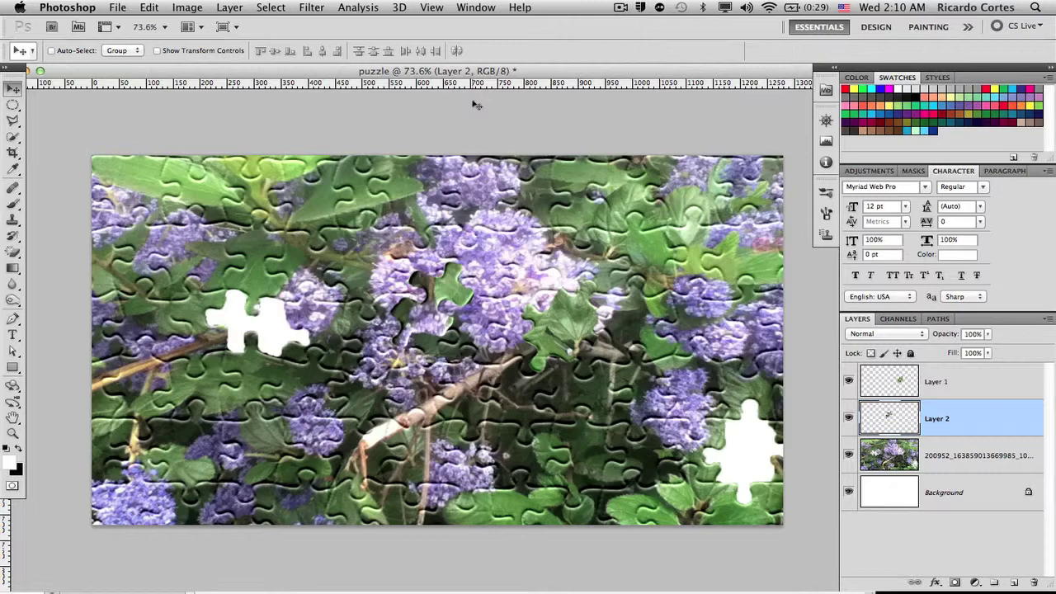
Switch to Chrome and review Adobe's Photoshop CS5 Optional Plug-Ins (Mac) download page.
key(super+Tab)
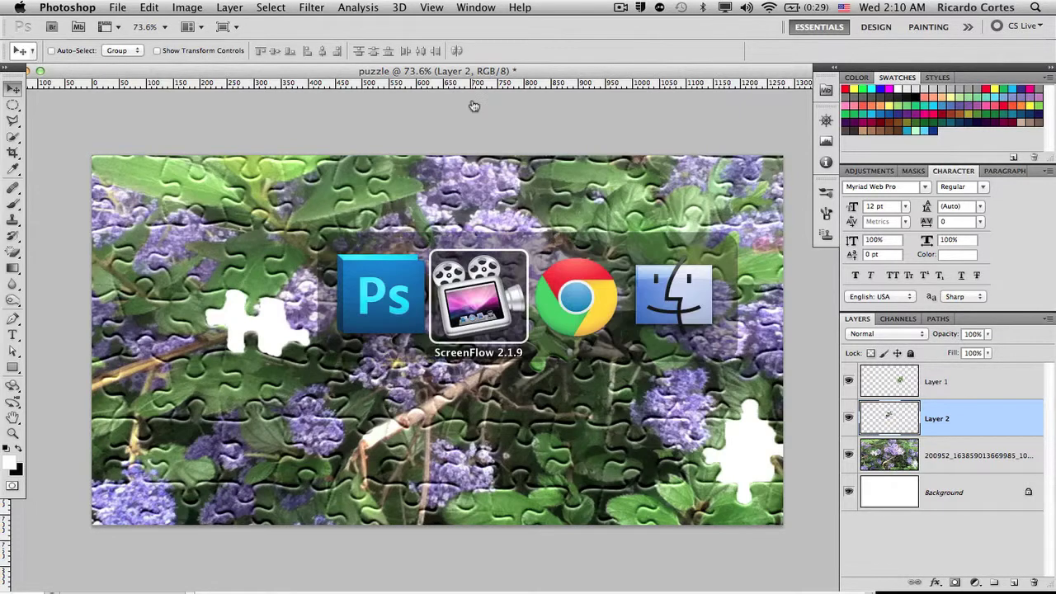
key(super+Tab)
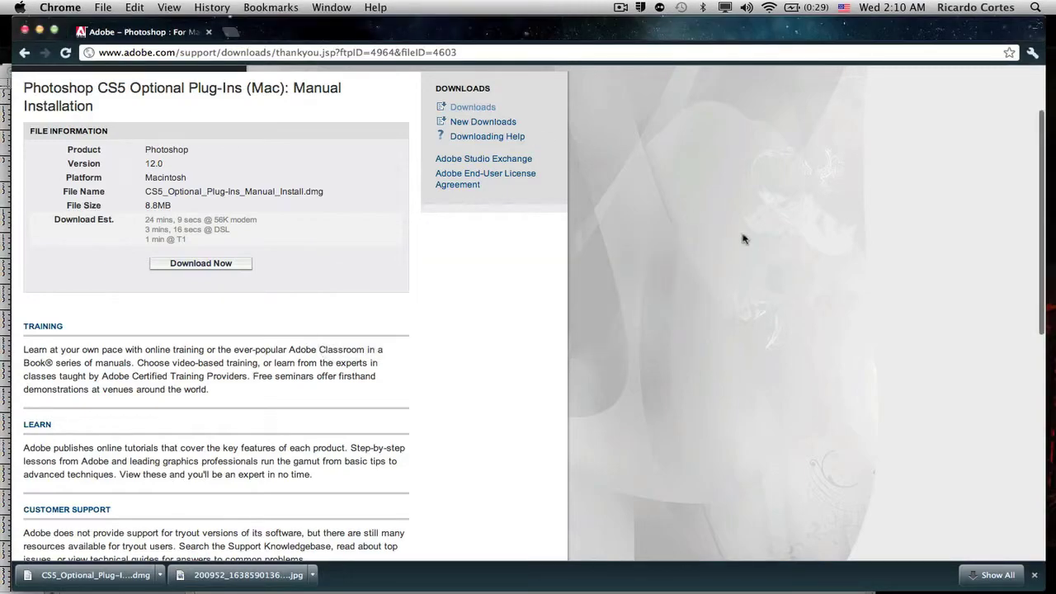
scroll(450, 252, up, 3)
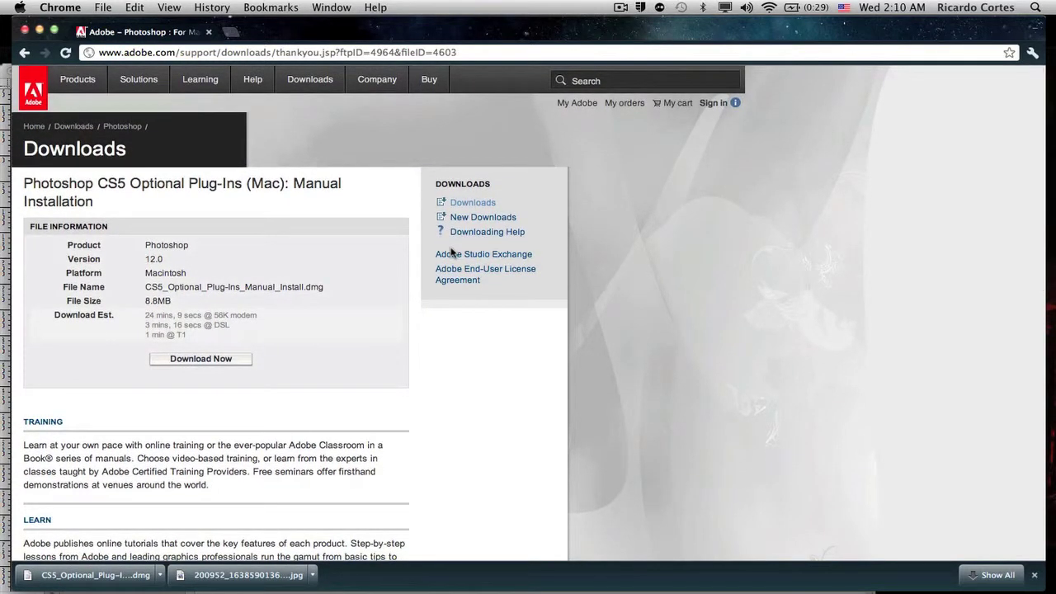
scroll(451, 252, down, 3)
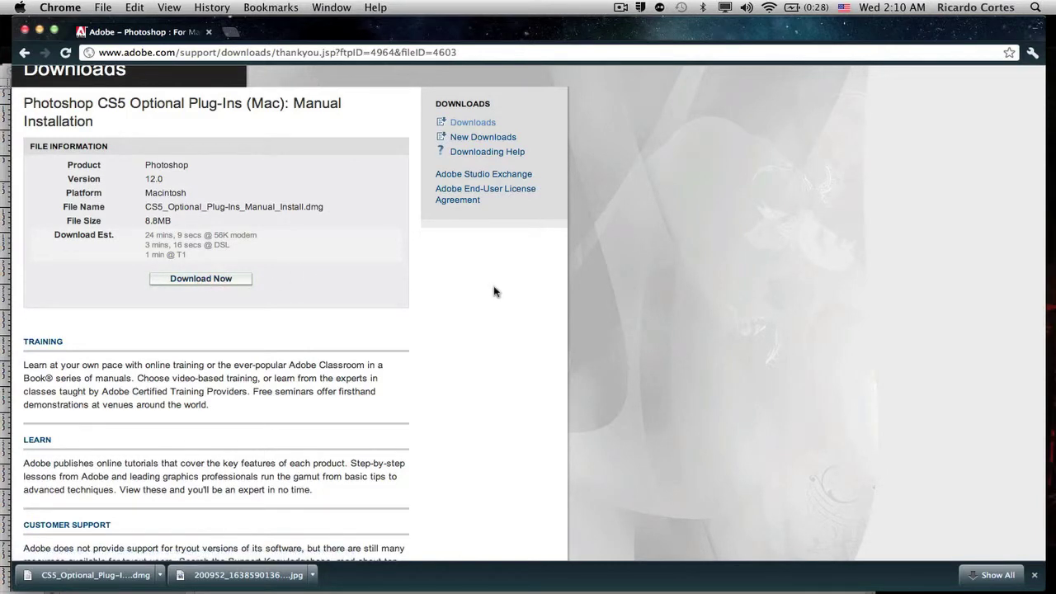
Move CS5_Optional_Plug-Ins_Manual_Install.dmg to mid-desktop and mount it.
key(F11)
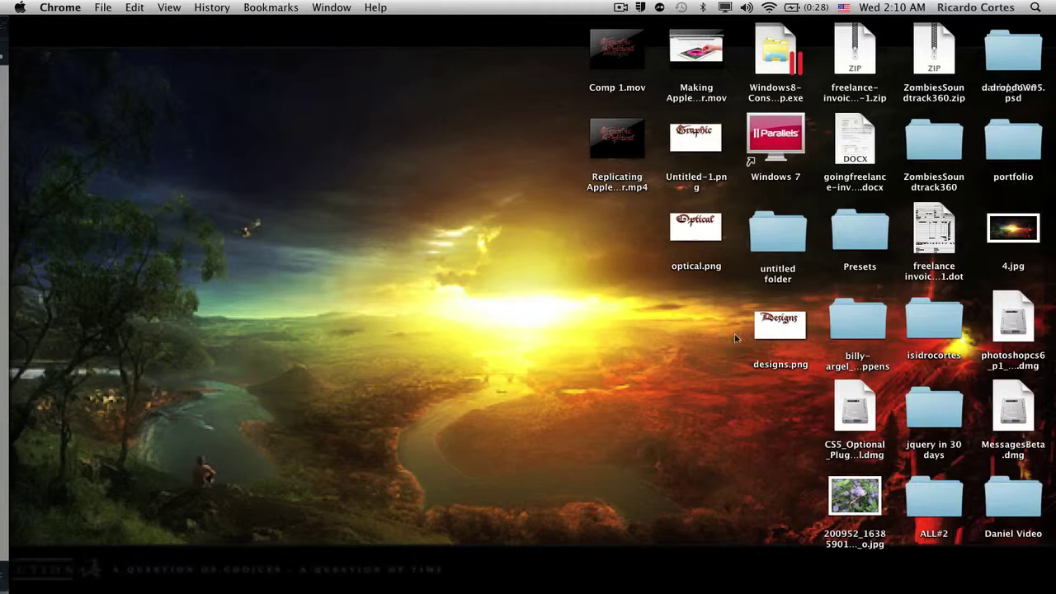
click(850, 405)
drag(850, 404, 449, 334)
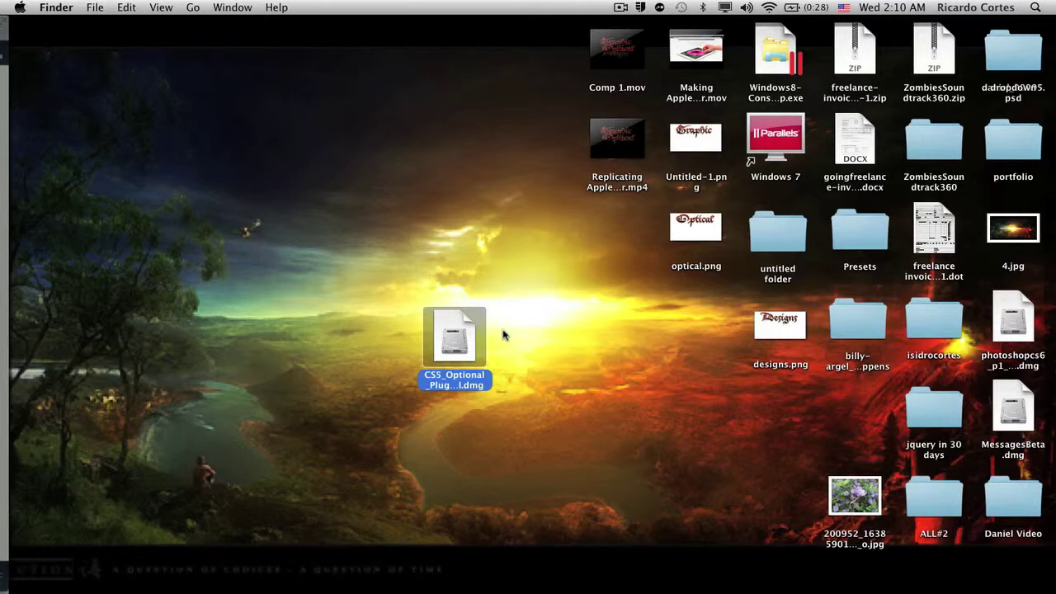
drag(469, 335, 577, 350)
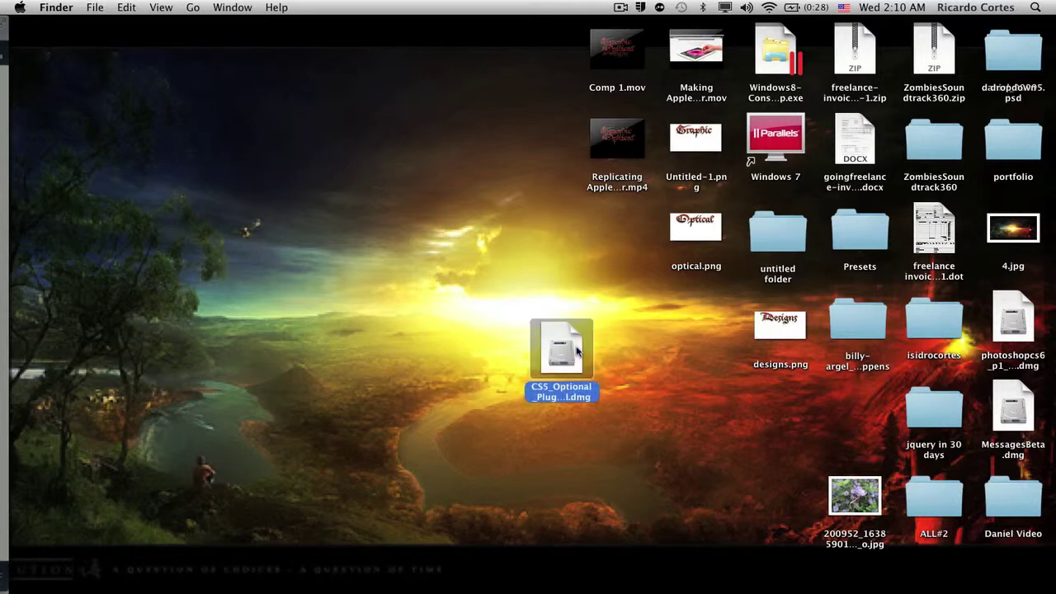
double_click(576, 351)
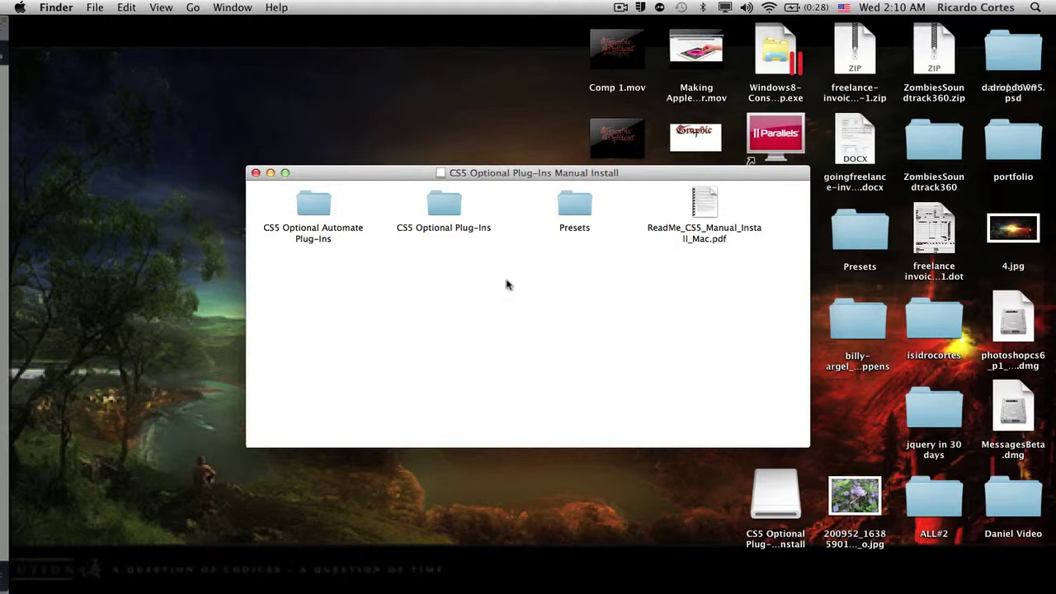
Open the disk image's Presets folder in its own Finder window.
mouse_move(273, 279)
mouse_down()
mouse_move(299, 283)
mouse_move(761, 185)
mouse_up()
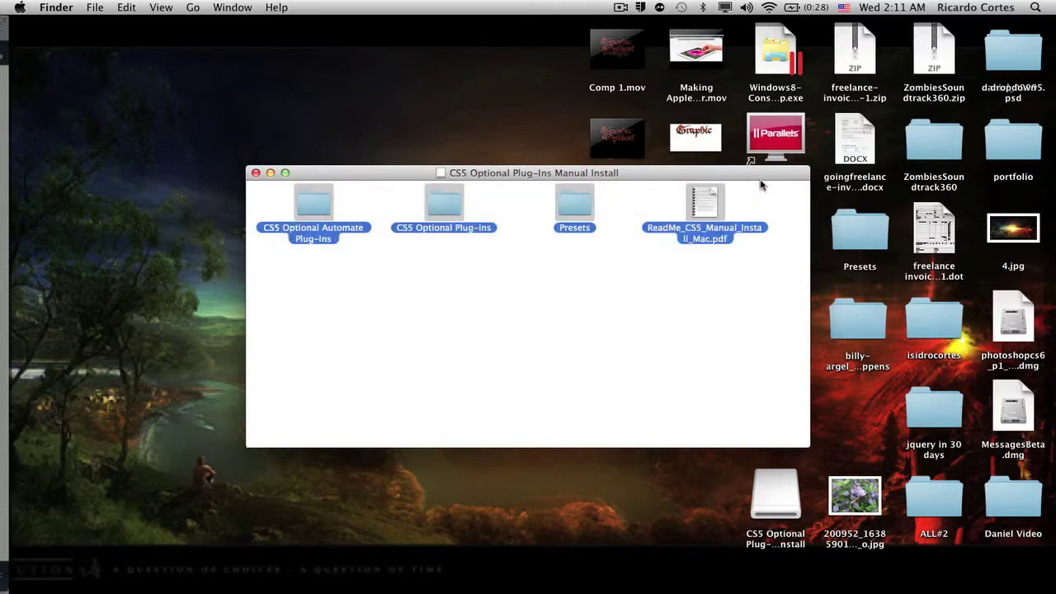
click(624, 340)
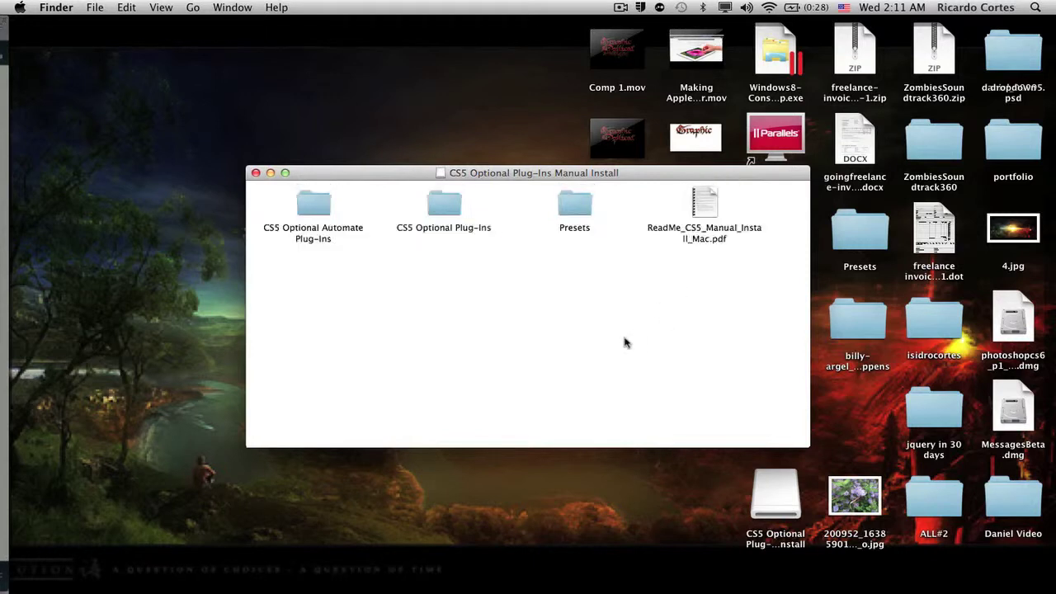
click(577, 212)
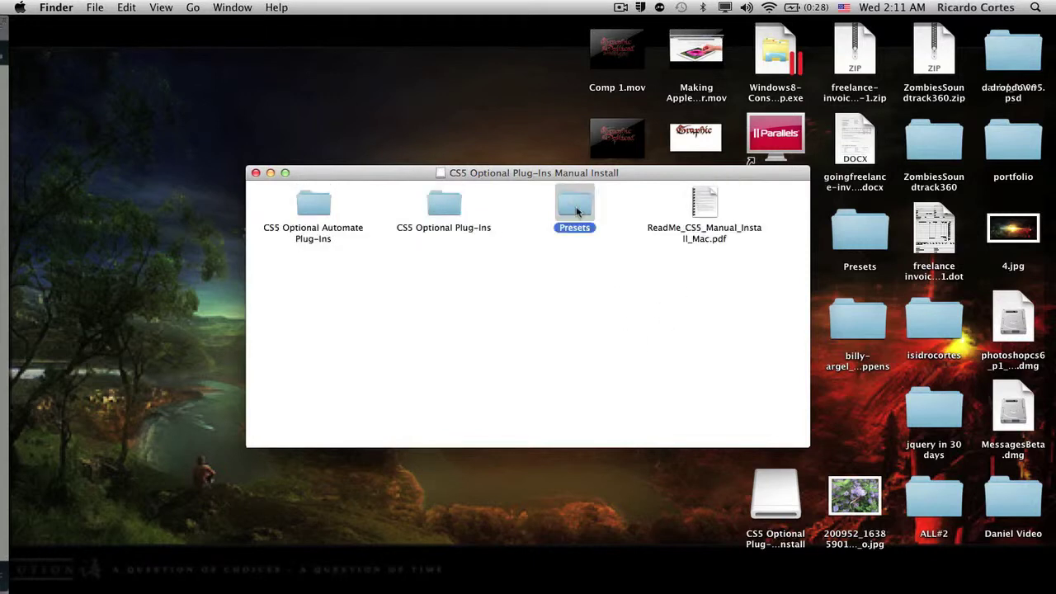
double_click(576, 212)
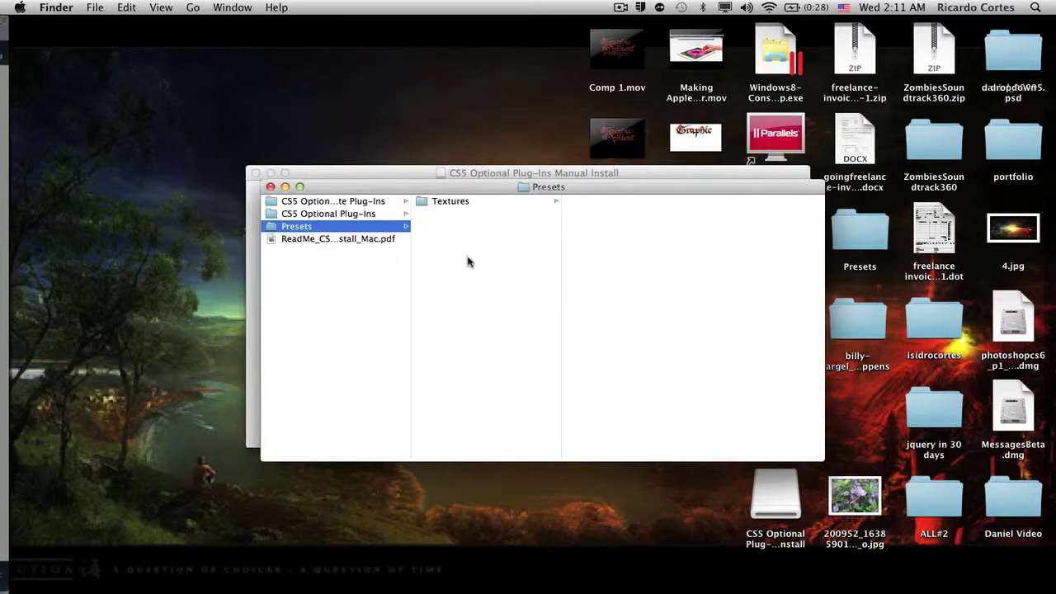
Browse the Textures folder, Quick Look Puzzle.psd, then return to the Presets level.
click(452, 207)
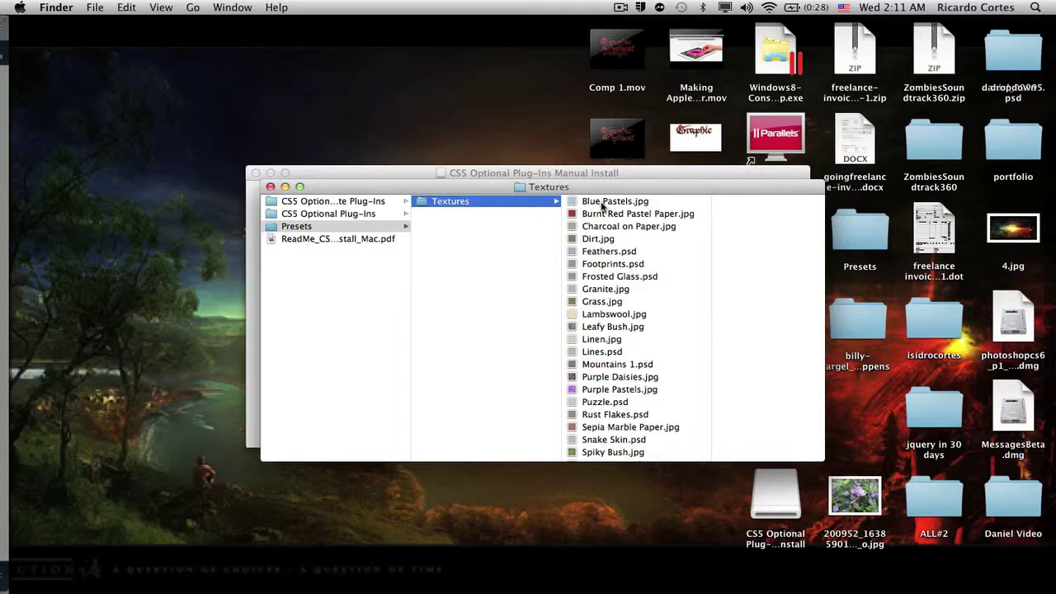
scroll(603, 205, down, 5)
scroll(603, 205, up, 5)
scroll(608, 304, down, 5)
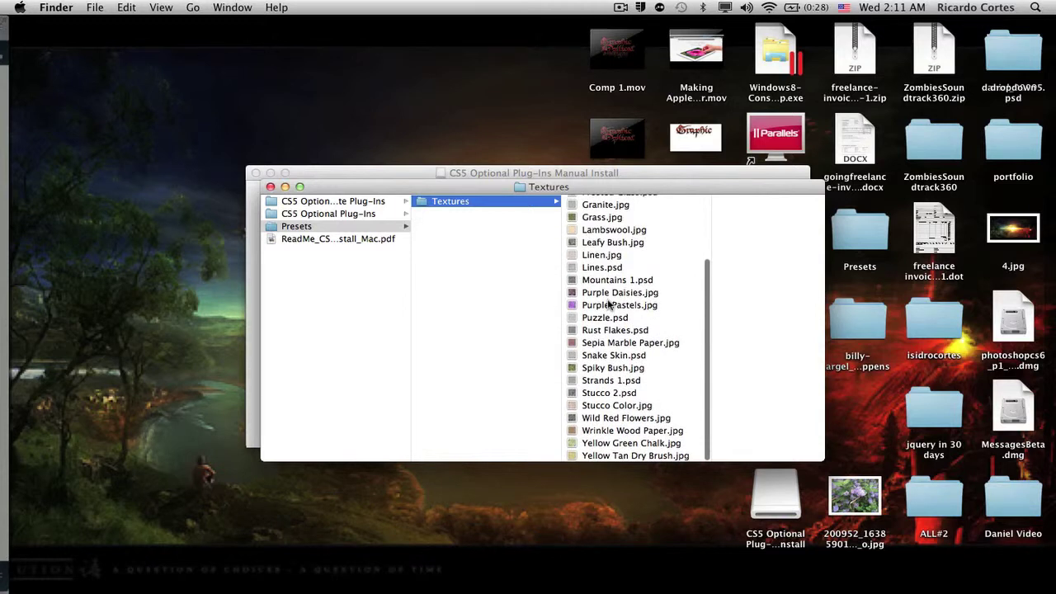
scroll(608, 305, down, 2)
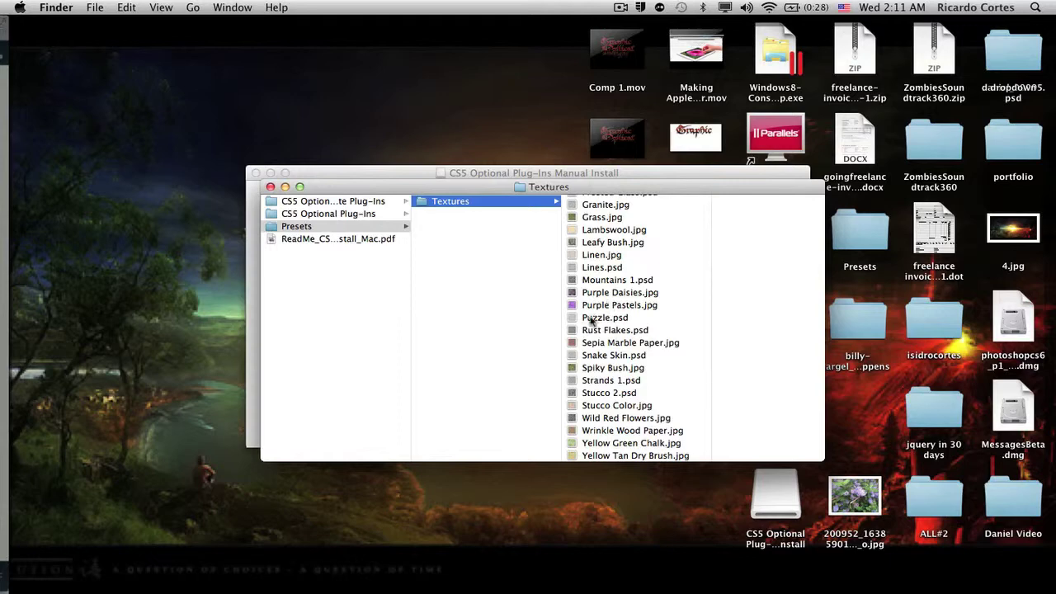
click(591, 319)
key(space)
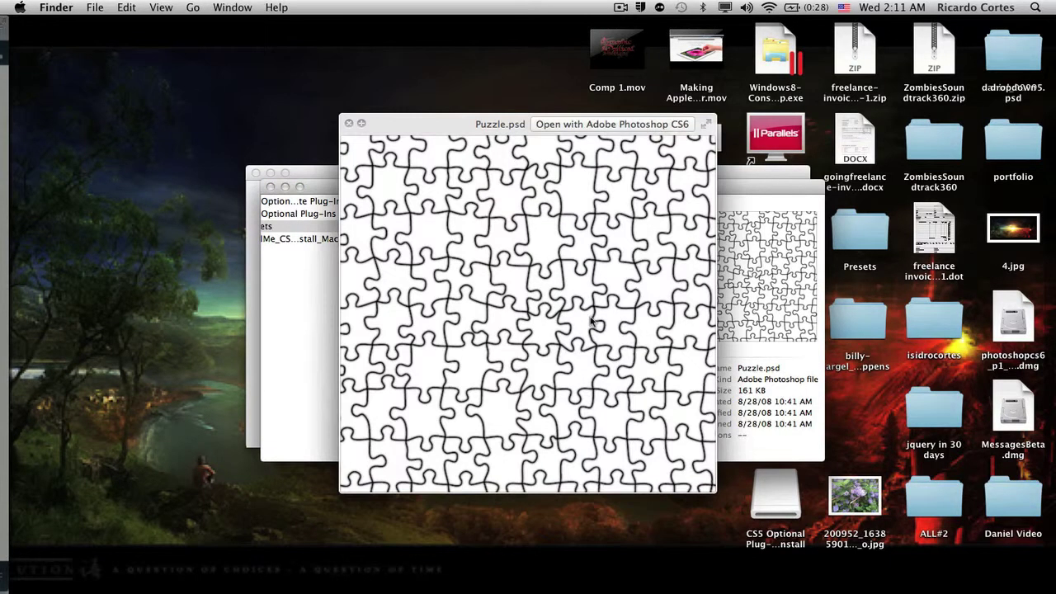
key(space)
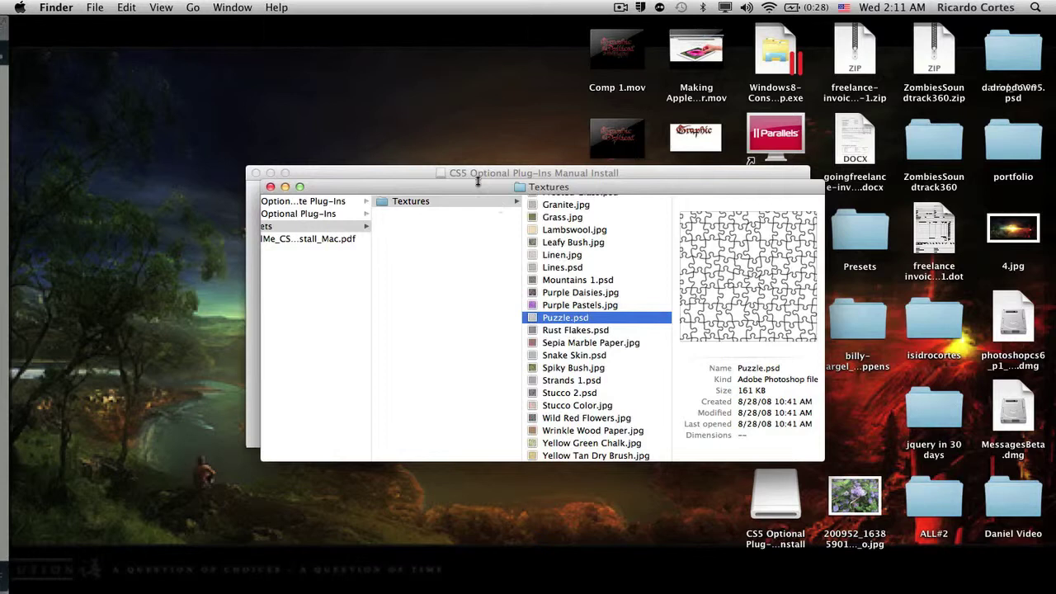
click(442, 245)
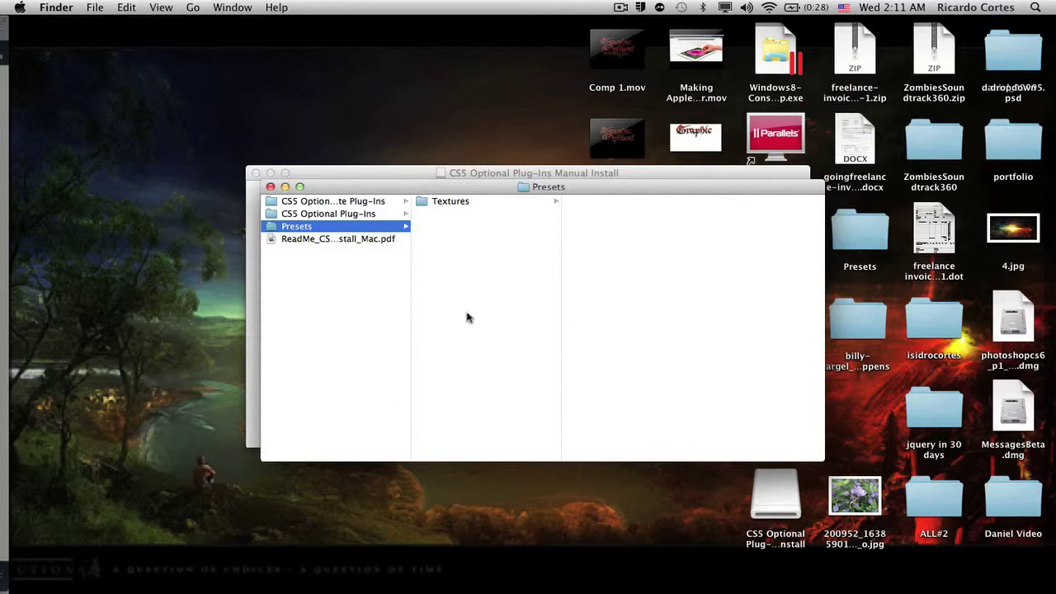
mouse_move(448, 561)
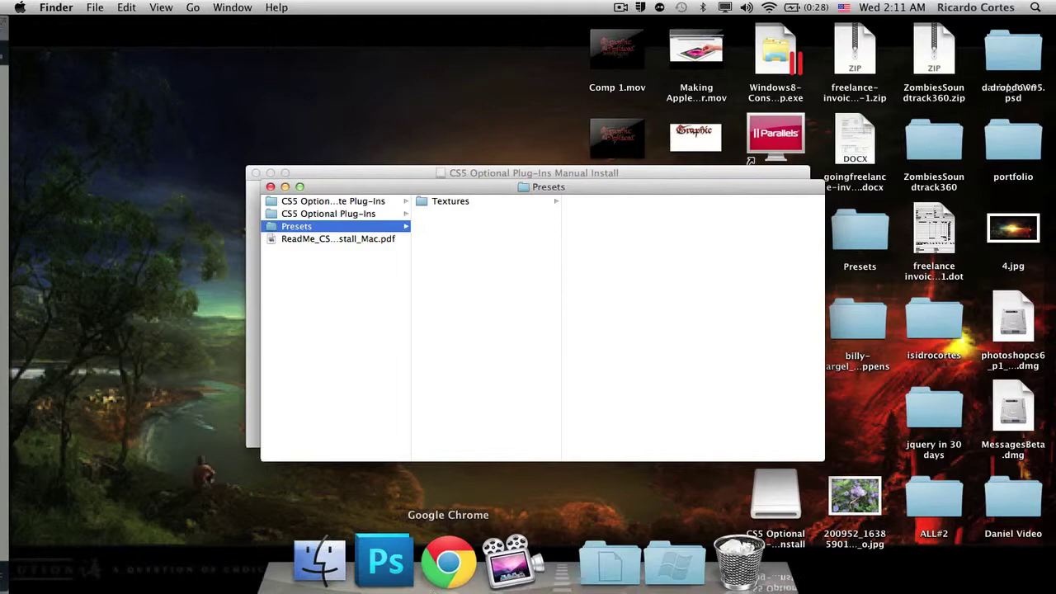
In a new Finder window, go to Applications > Adobe Photoshop CS5.1 > Presets.
click(336, 560)
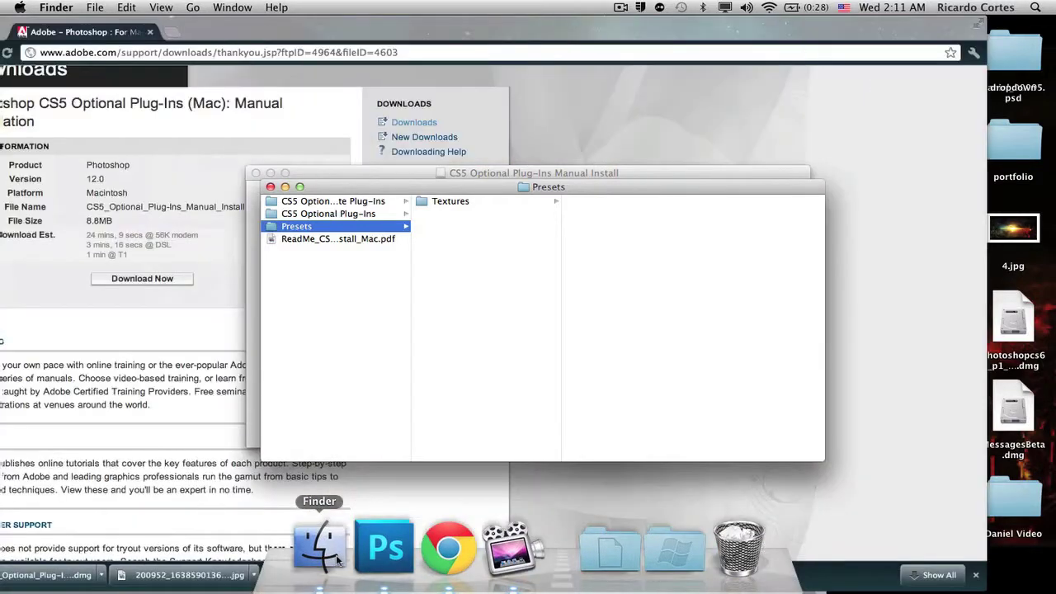
mouse_move(376, 565)
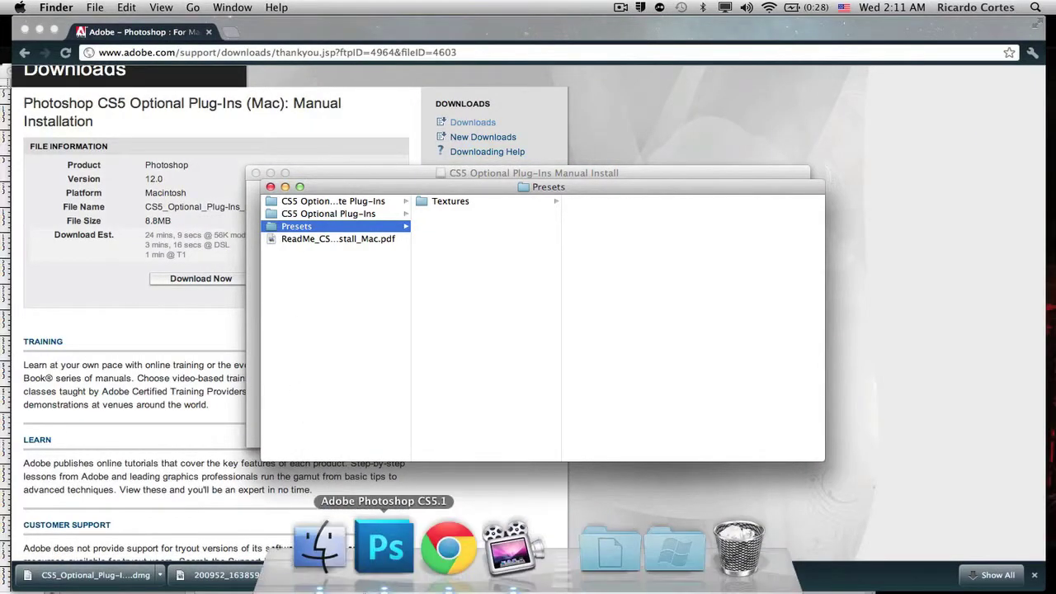
click(330, 536)
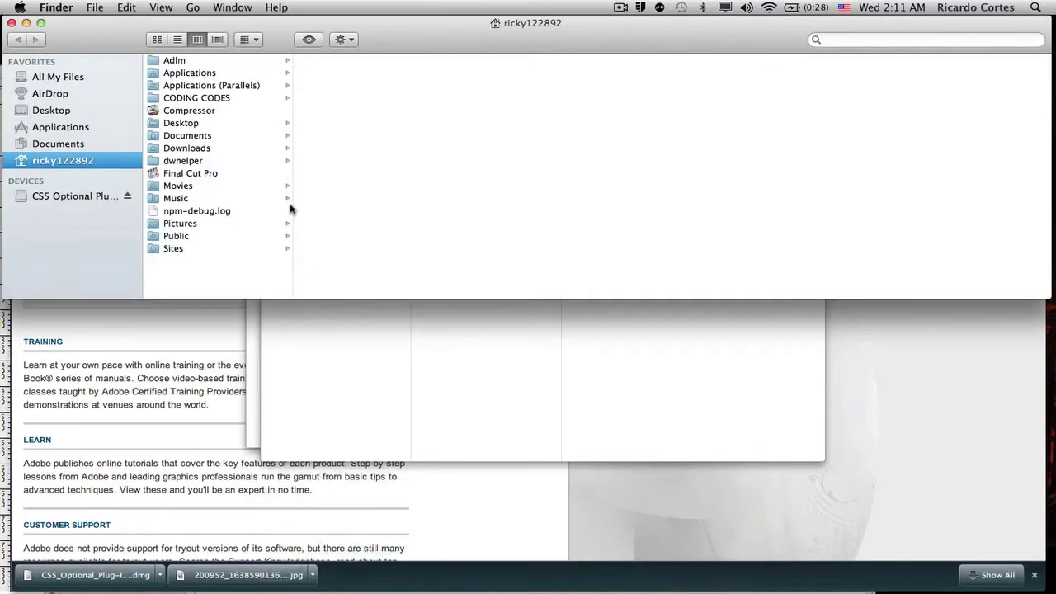
click(44, 127)
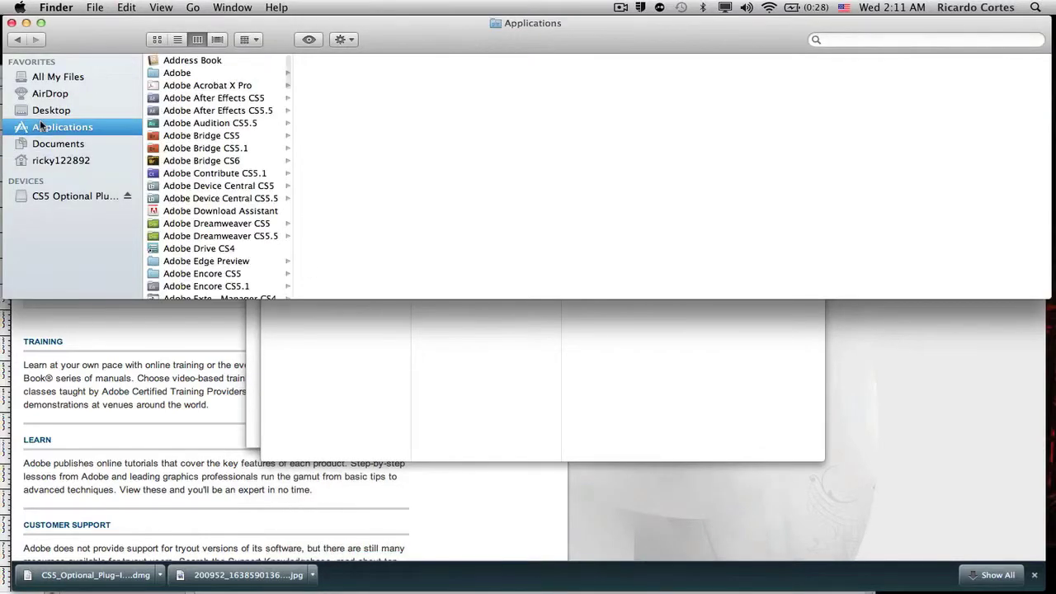
scroll(160, 120, down, 15)
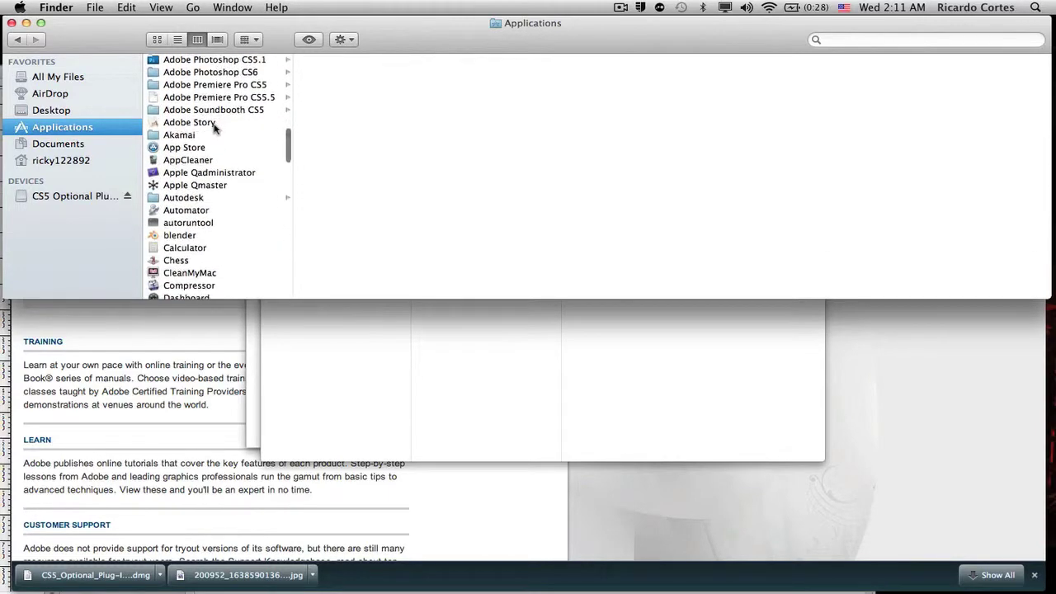
scroll(214, 124, up, 3)
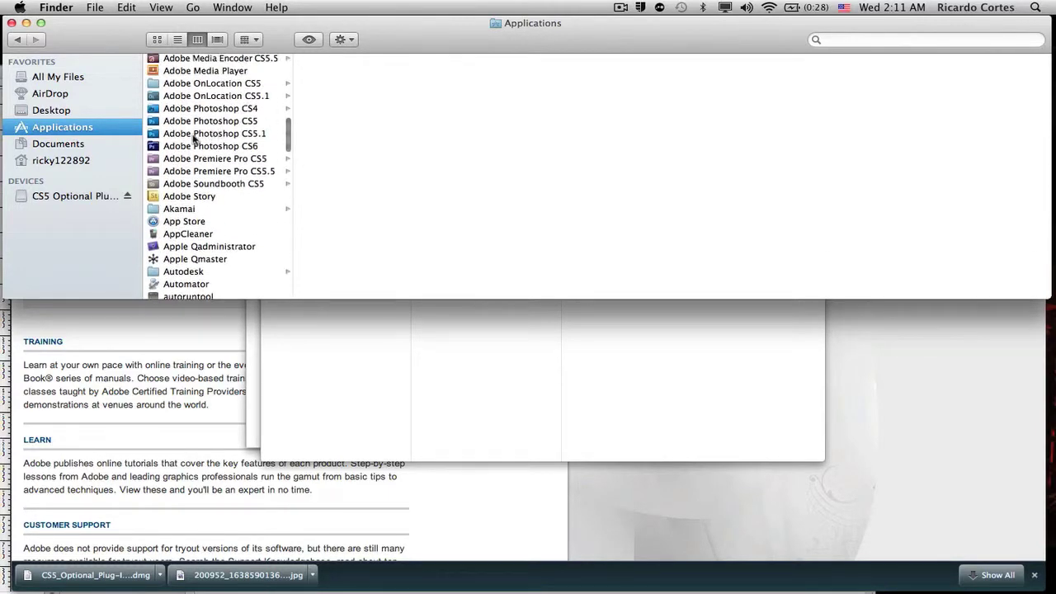
click(194, 134)
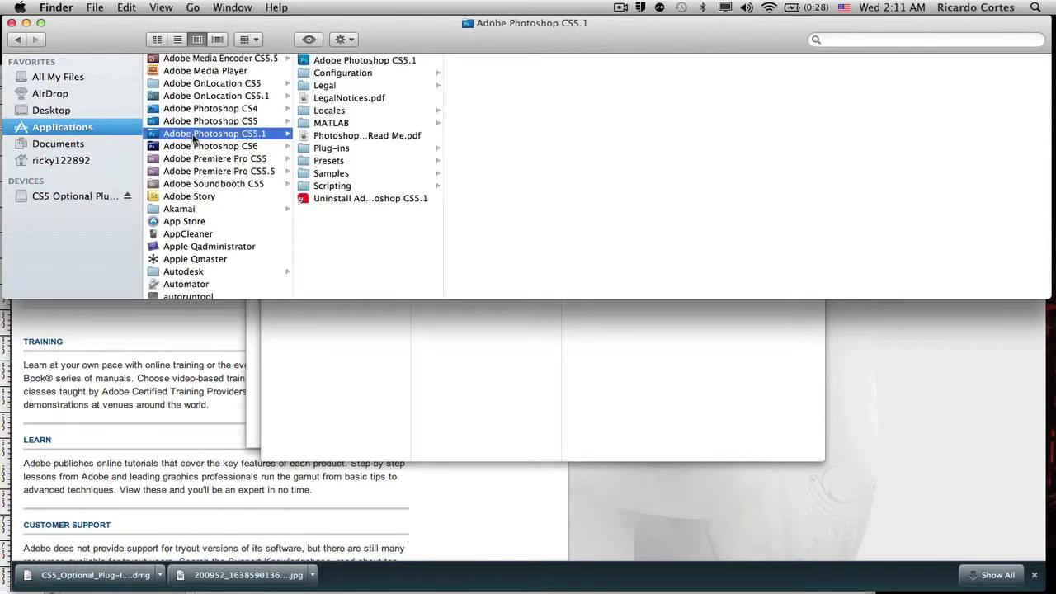
click(327, 162)
scroll(534, 182, down, 3)
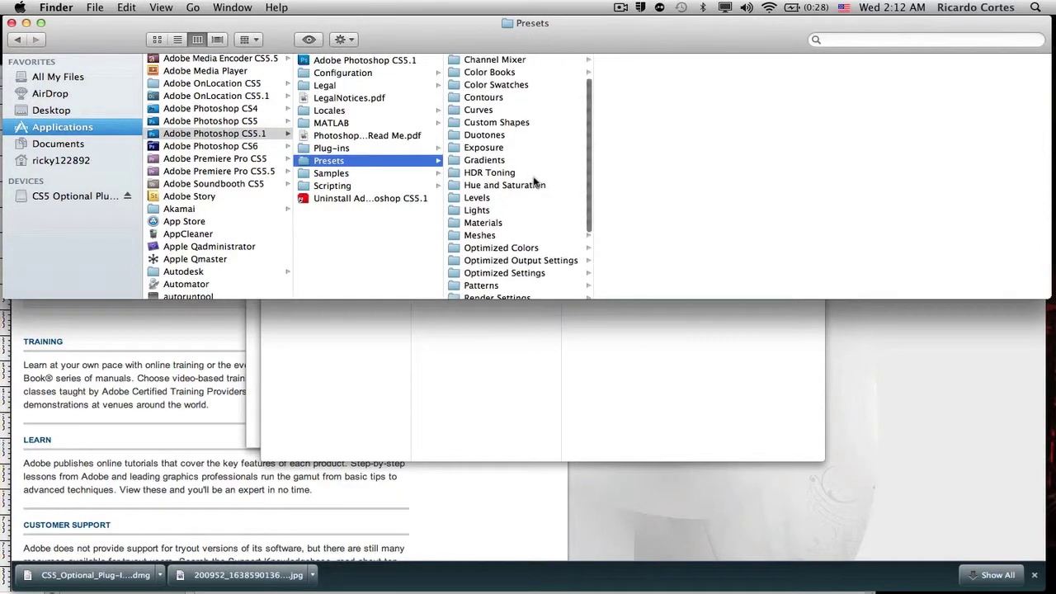
Copy the plug-ins Textures folder into Photoshop CS5.1's Presets, replacing the existing one.
click(533, 387)
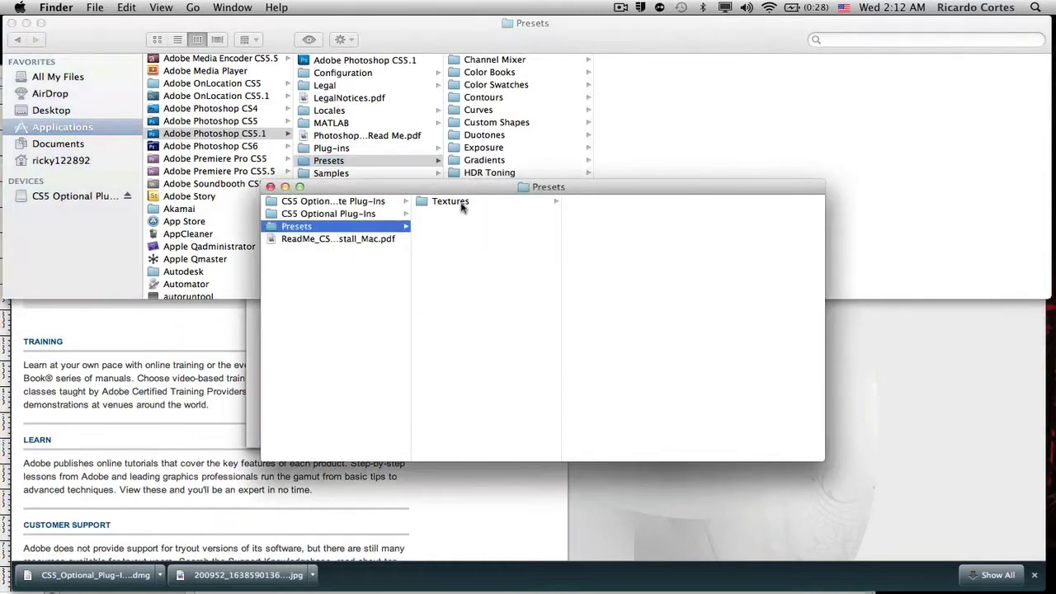
click(345, 161)
drag(345, 161, 345, 162)
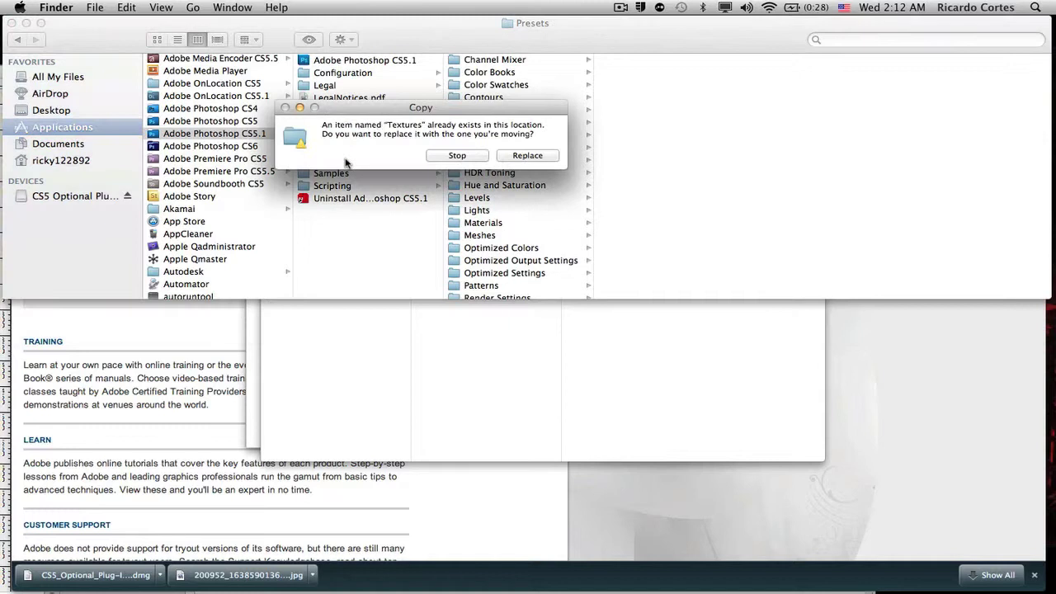
click(529, 156)
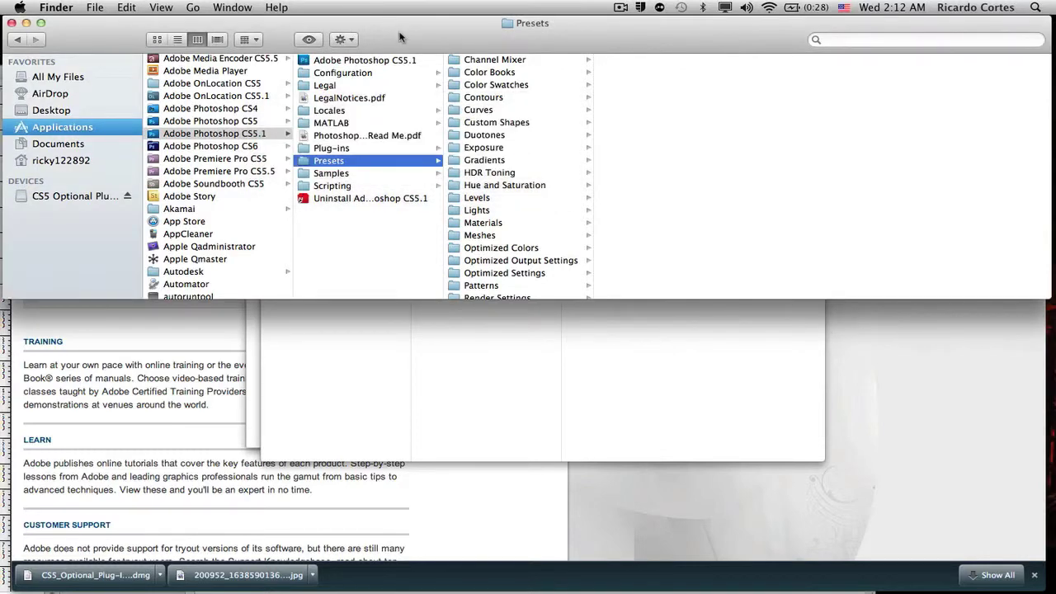
Close the Finder and Chrome windows and bring the Photoshop puzzle document forward.
key(cmd+w)
key(cmd+w)
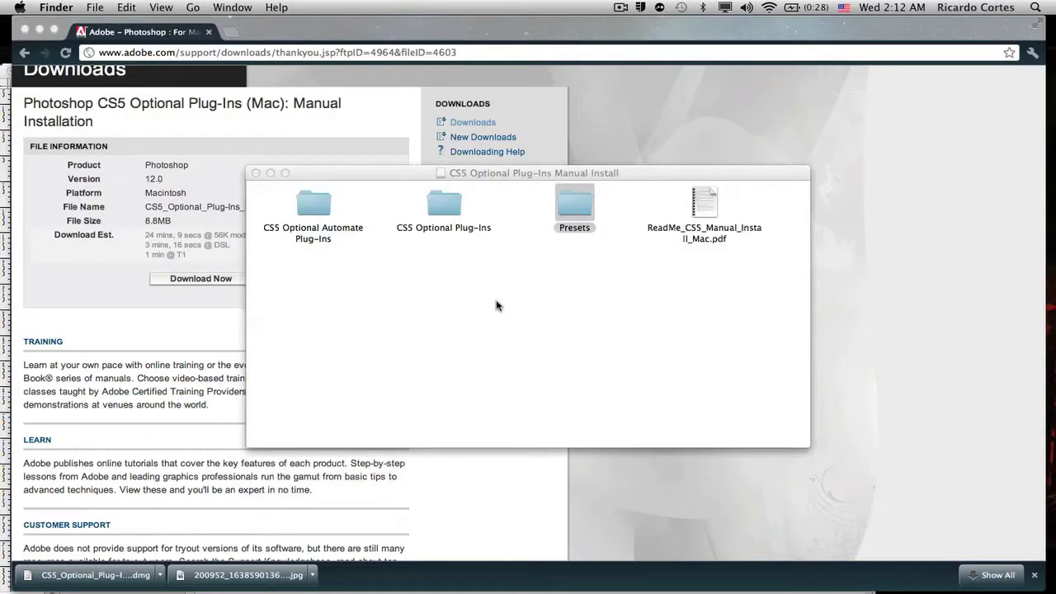
key(super+w)
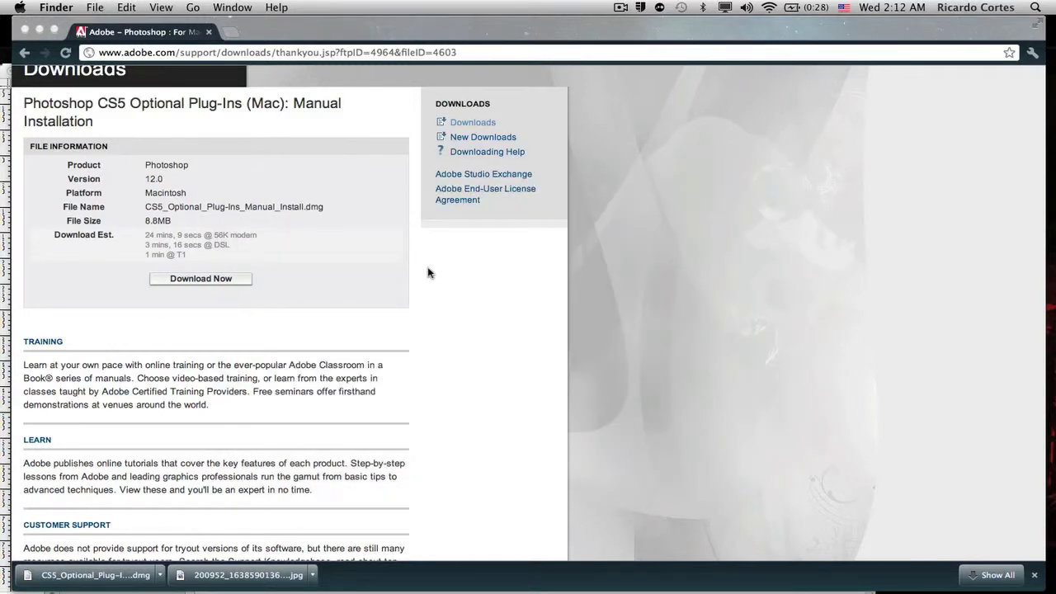
scroll(523, 332, down, 10)
scroll(521, 330, up, 15)
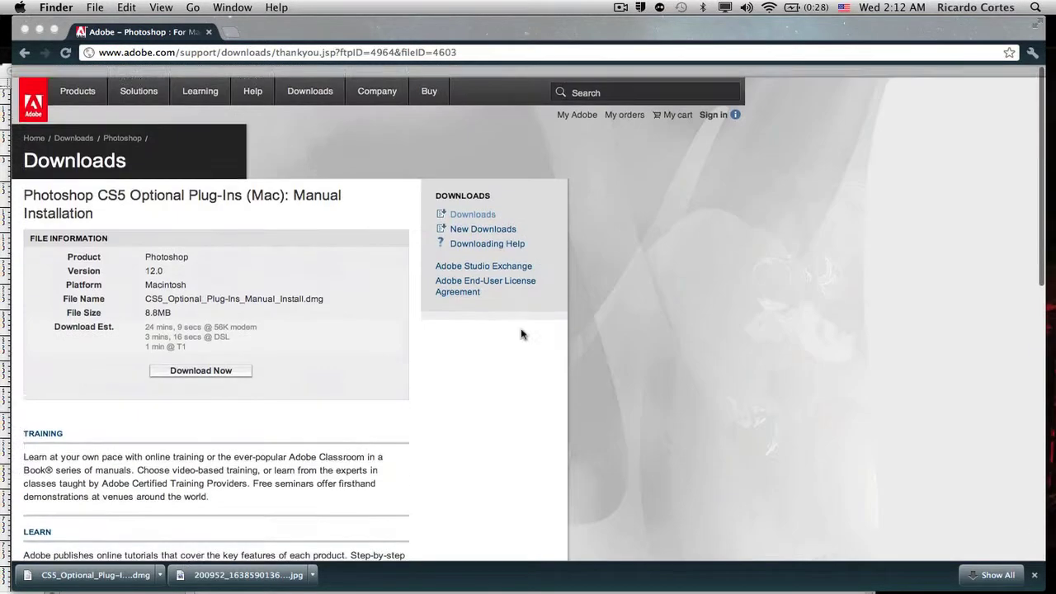
scroll(521, 331, left, 3)
key(super+w)
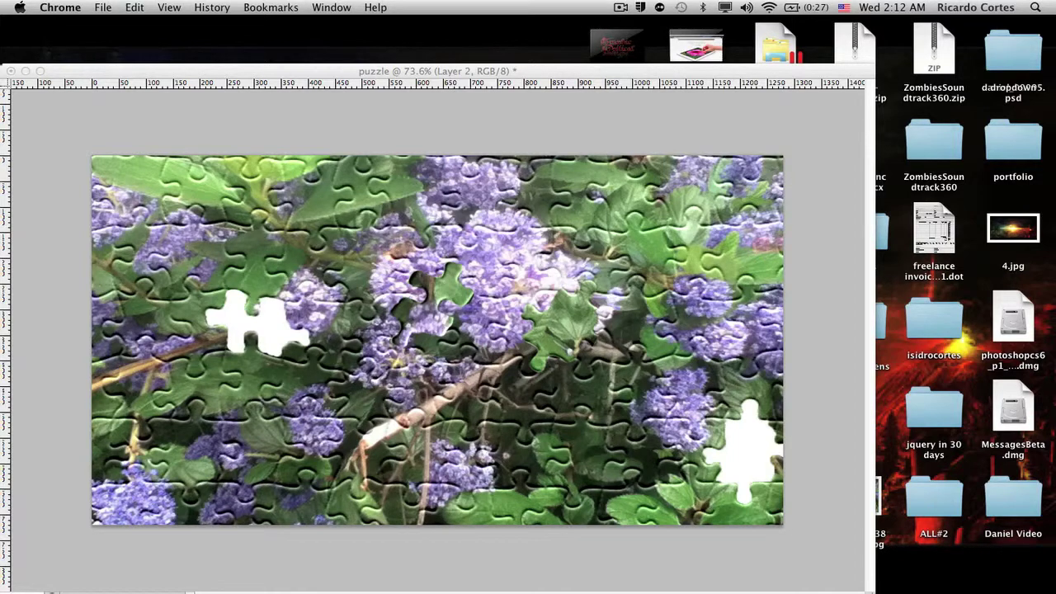
click(521, 75)
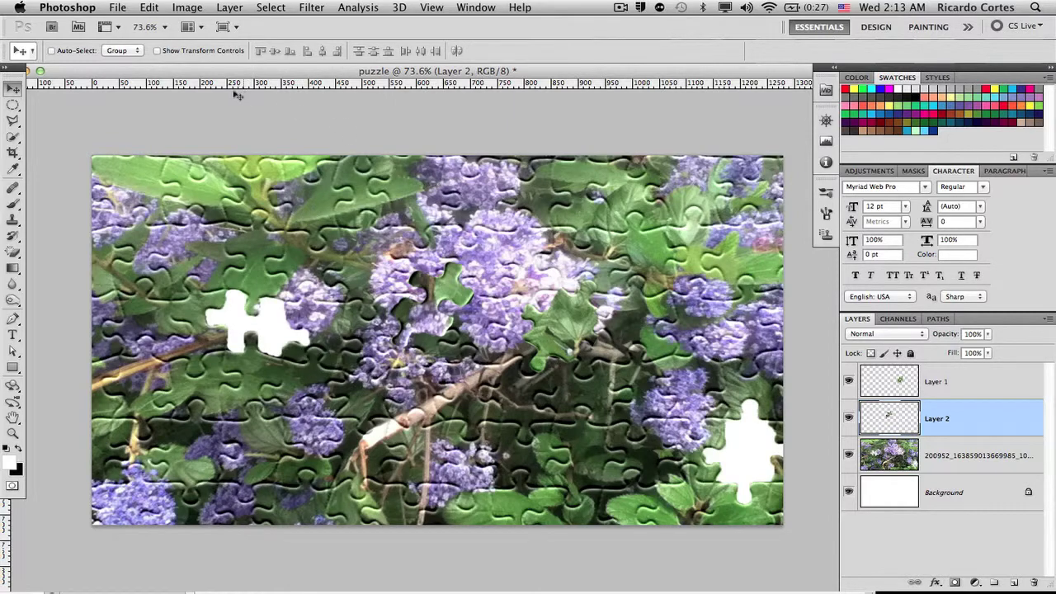
Create a new 1280 × 720 px, 72 ppi document named 'puzzles'.
click(120, 8)
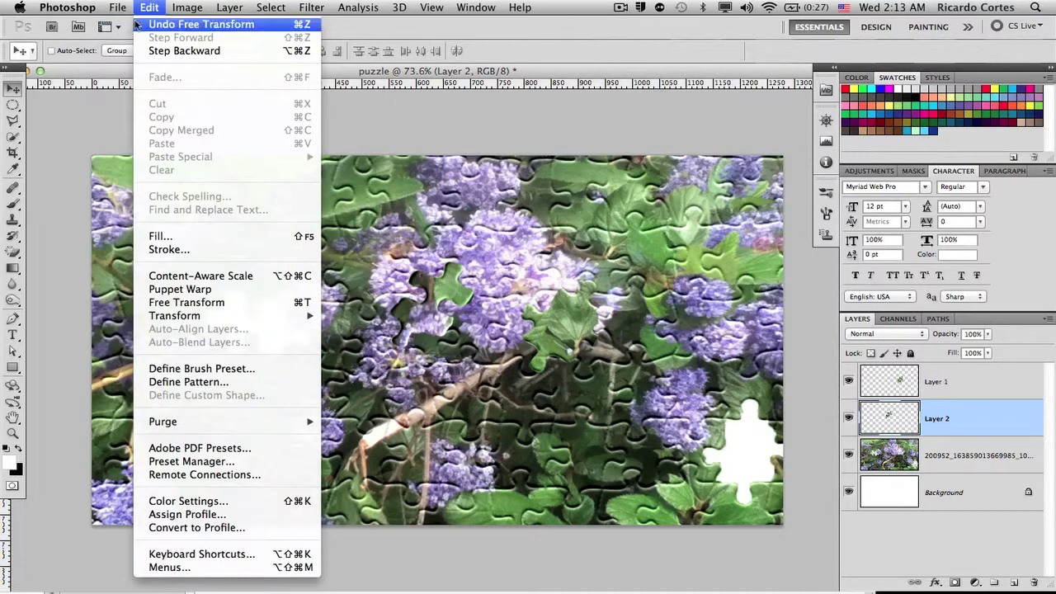
click(119, 9)
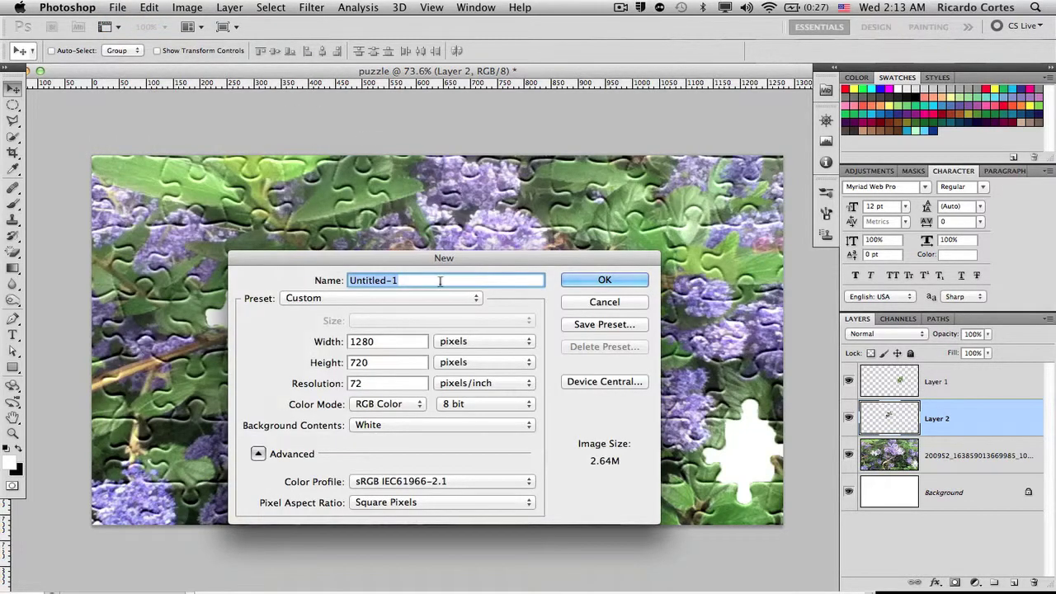
text(puzz)
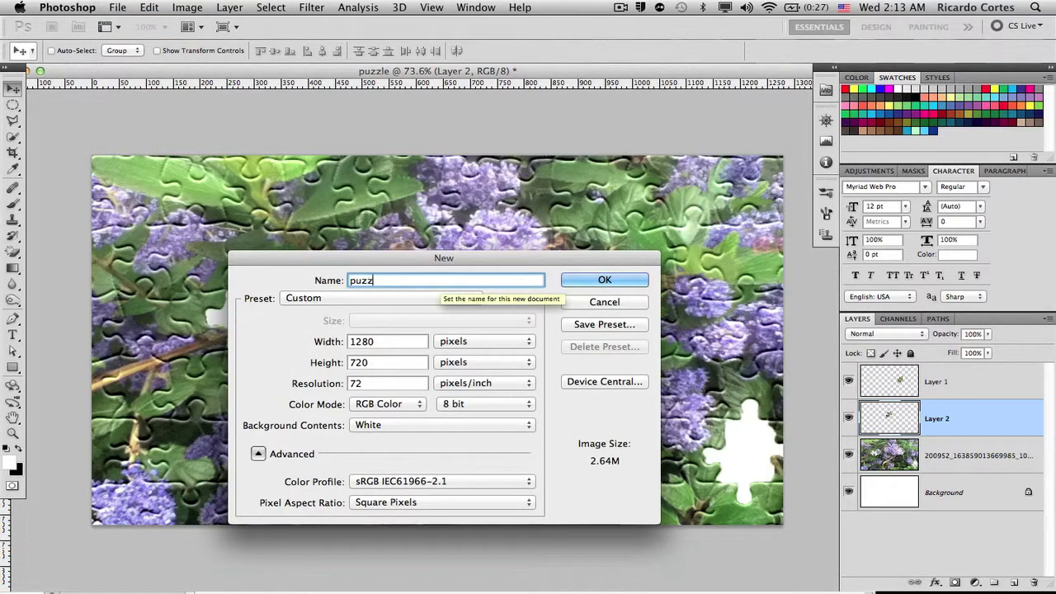
text(les)
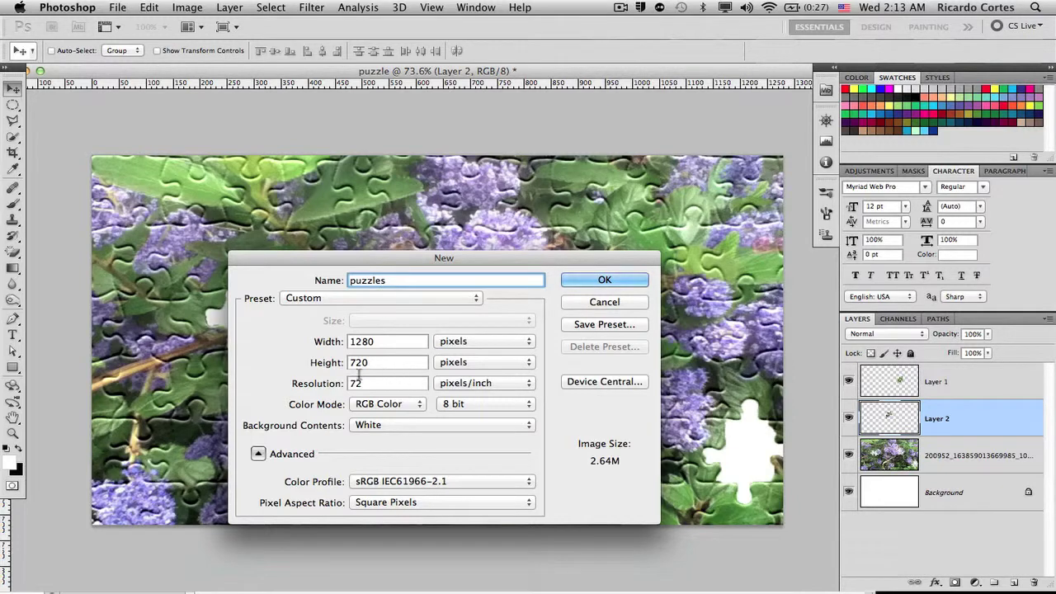
click(605, 281)
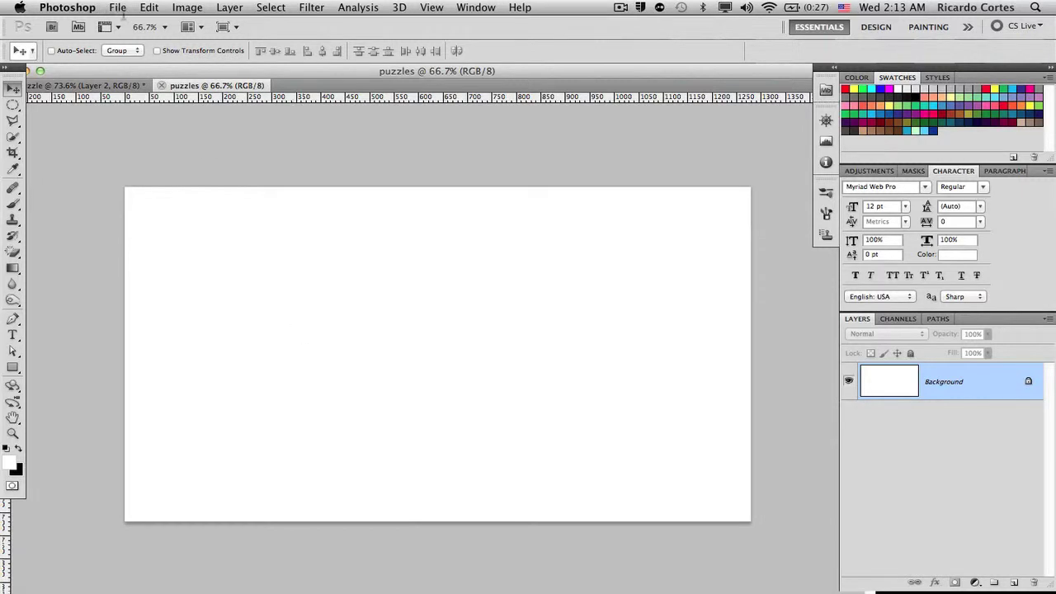
Place the lilac flower photo and stretch it to 133.33% width to fill the canvas.
click(116, 8)
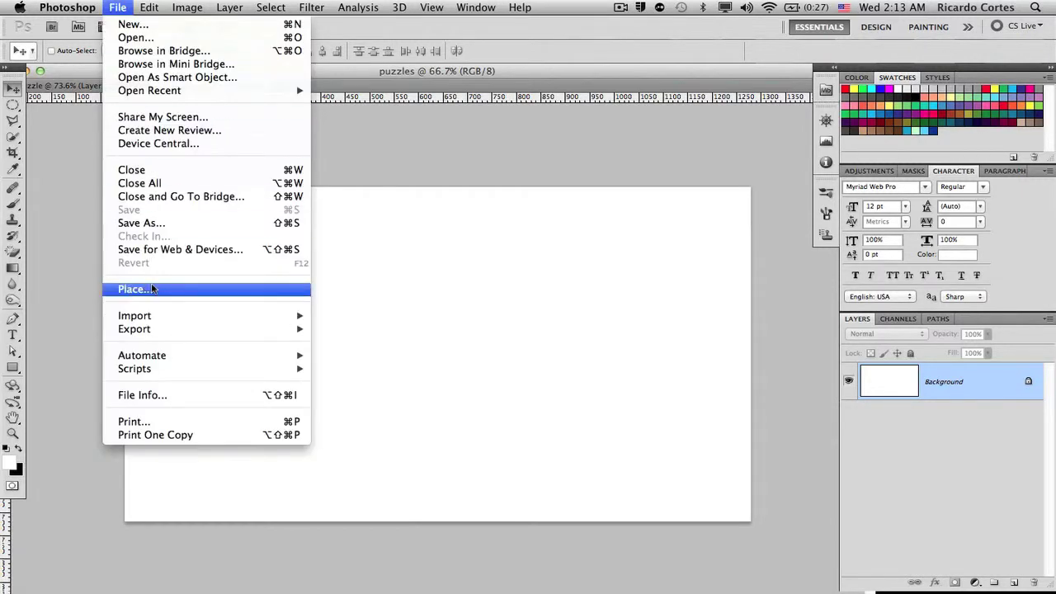
click(152, 289)
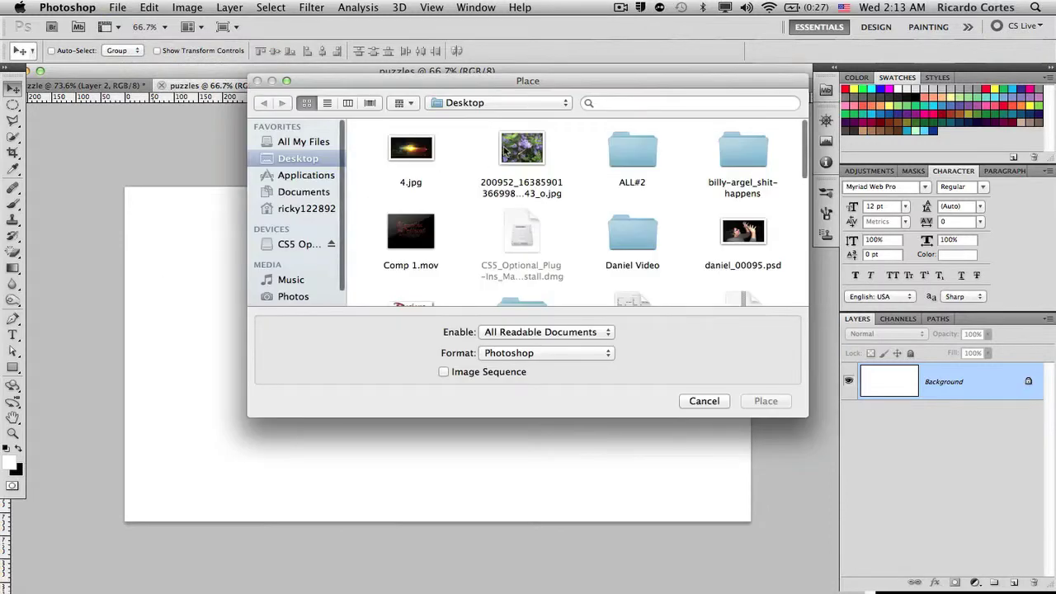
click(507, 151)
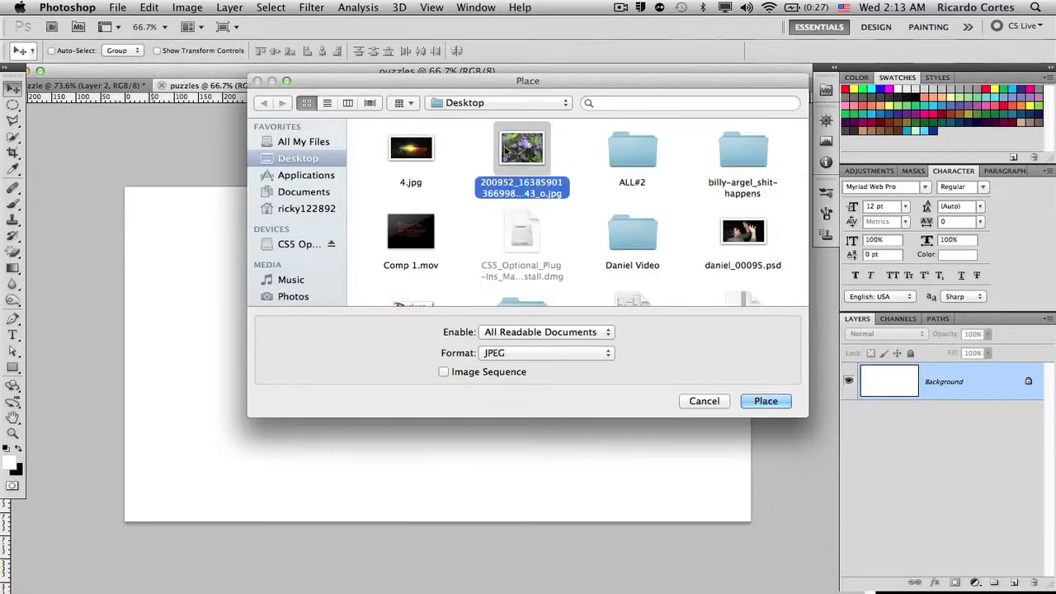
click(766, 401)
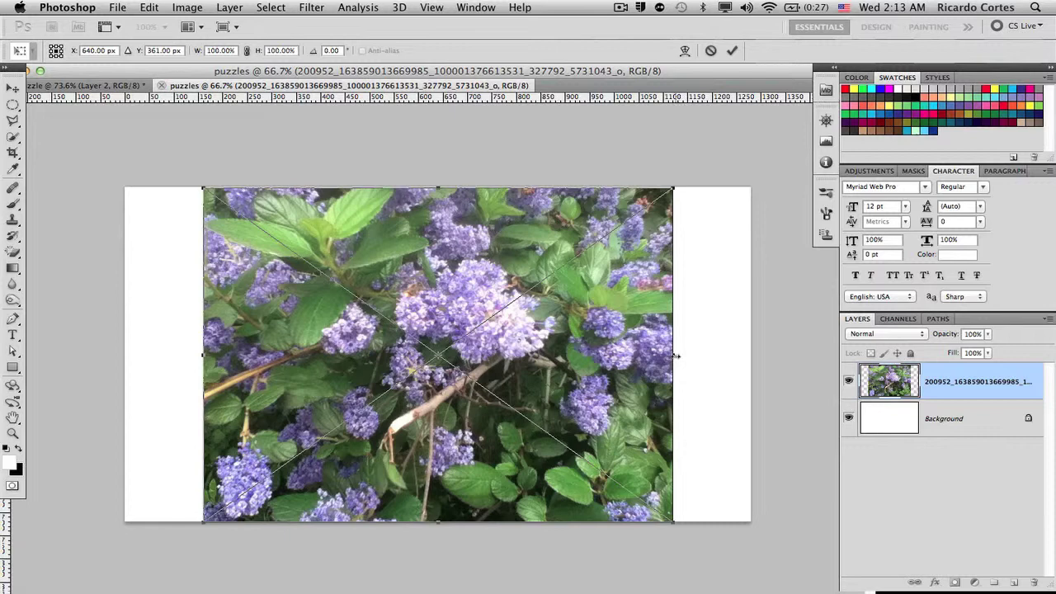
drag(677, 356, 751, 338)
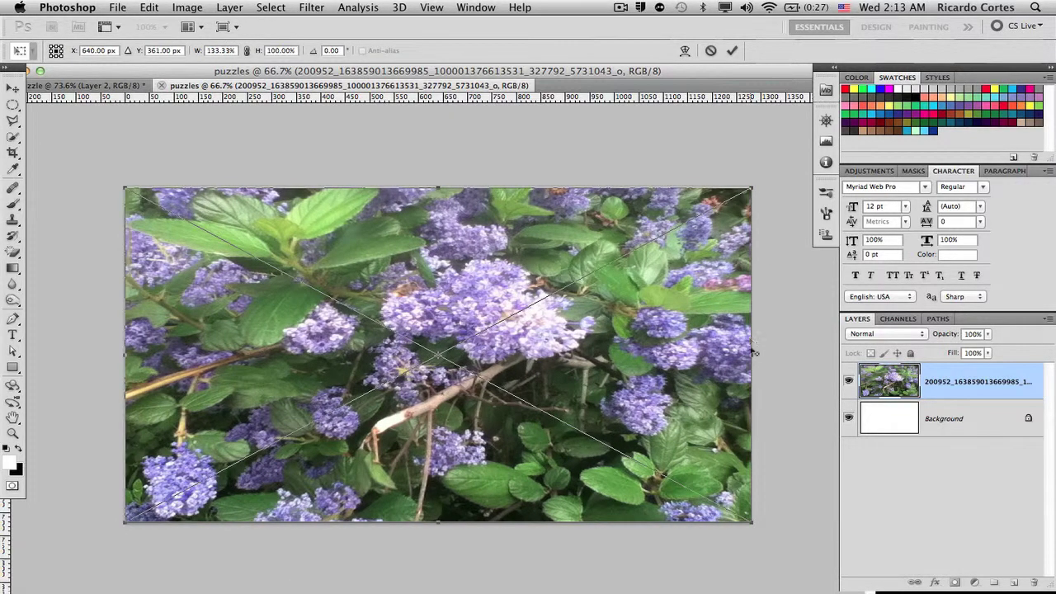
click(732, 51)
scroll(516, 294, down, 3)
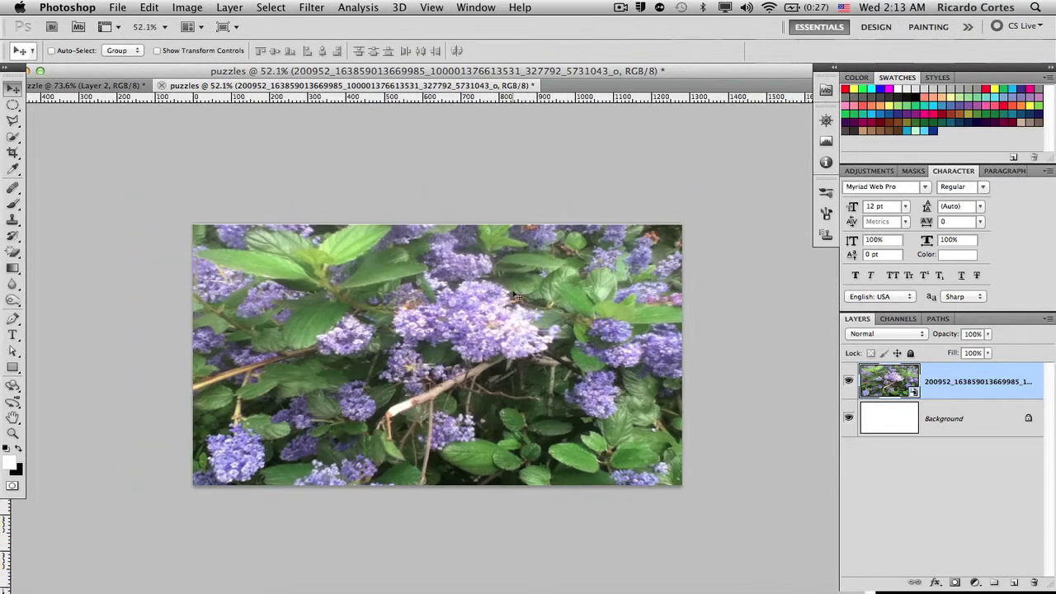
scroll(516, 294, up, 5)
scroll(517, 294, up, 1)
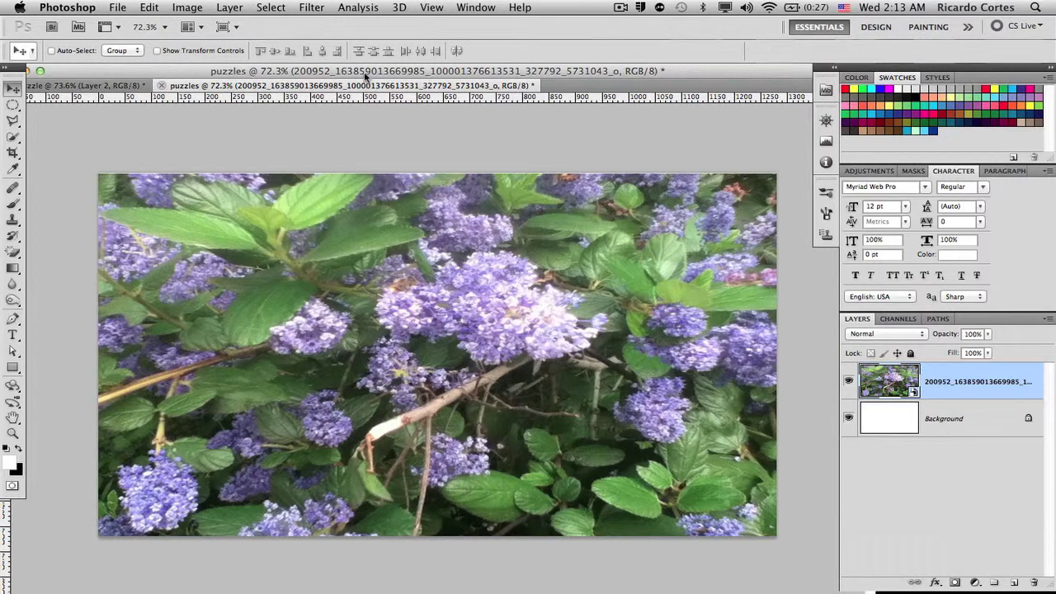
Open Filter > Texture > Texturizer, previewing Puzzle at 200% scaling, relief 15, with texture options shown.
click(318, 7)
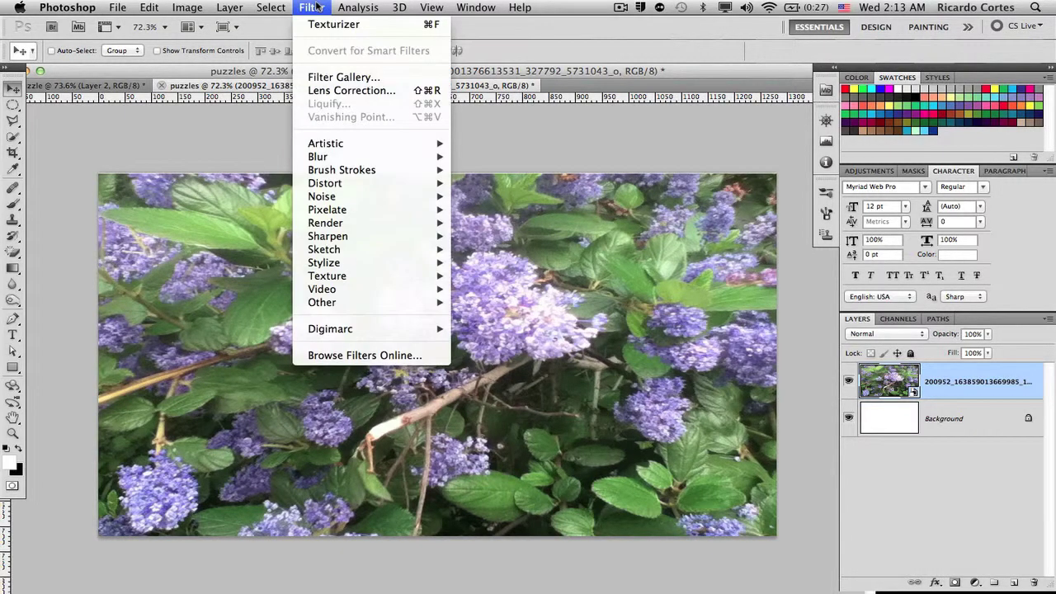
mouse_move(366, 282)
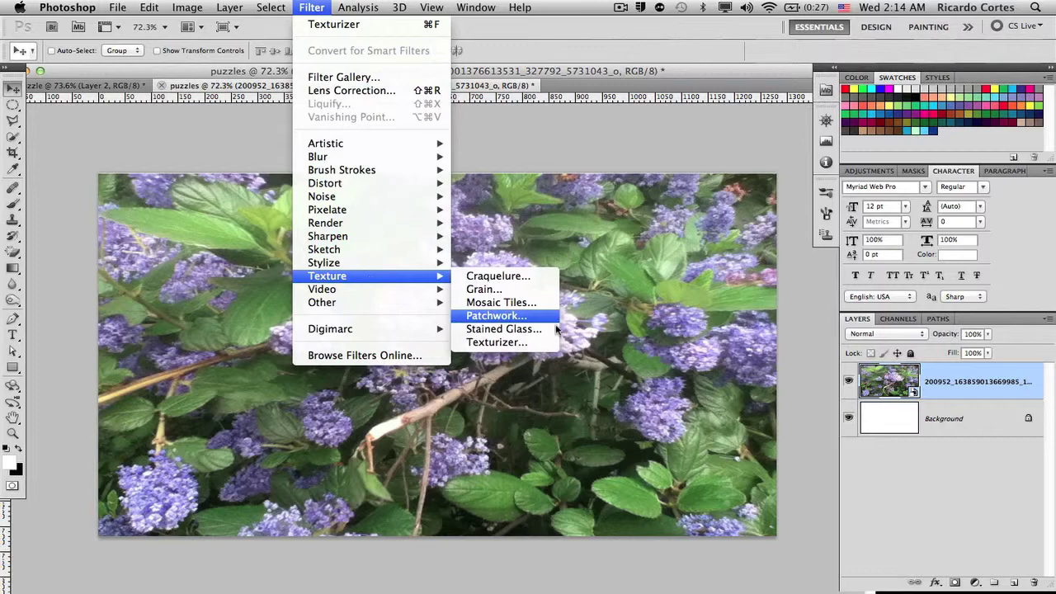
click(499, 342)
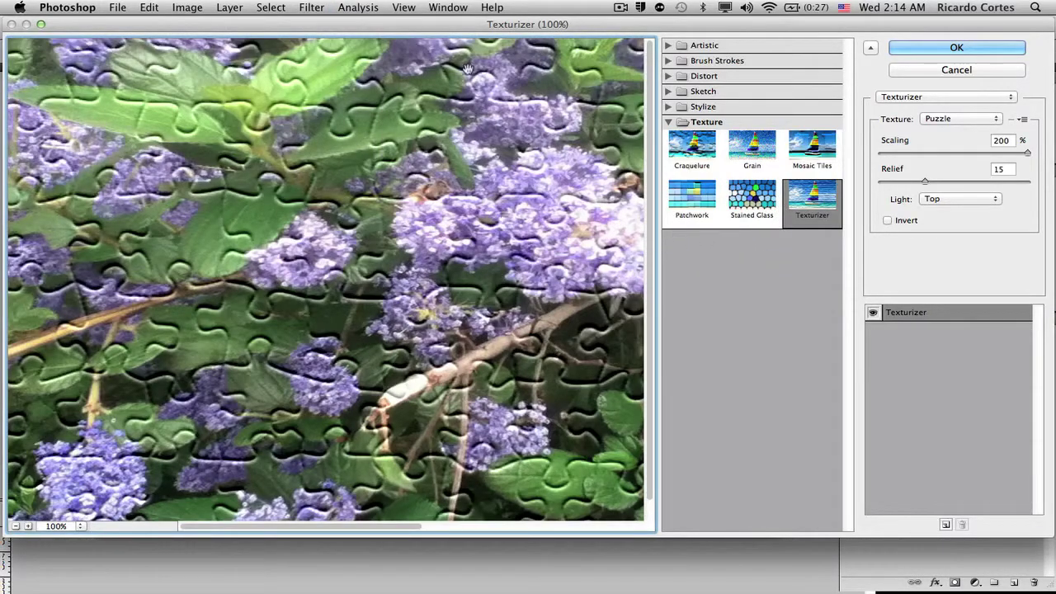
drag(411, 29, 410, 28)
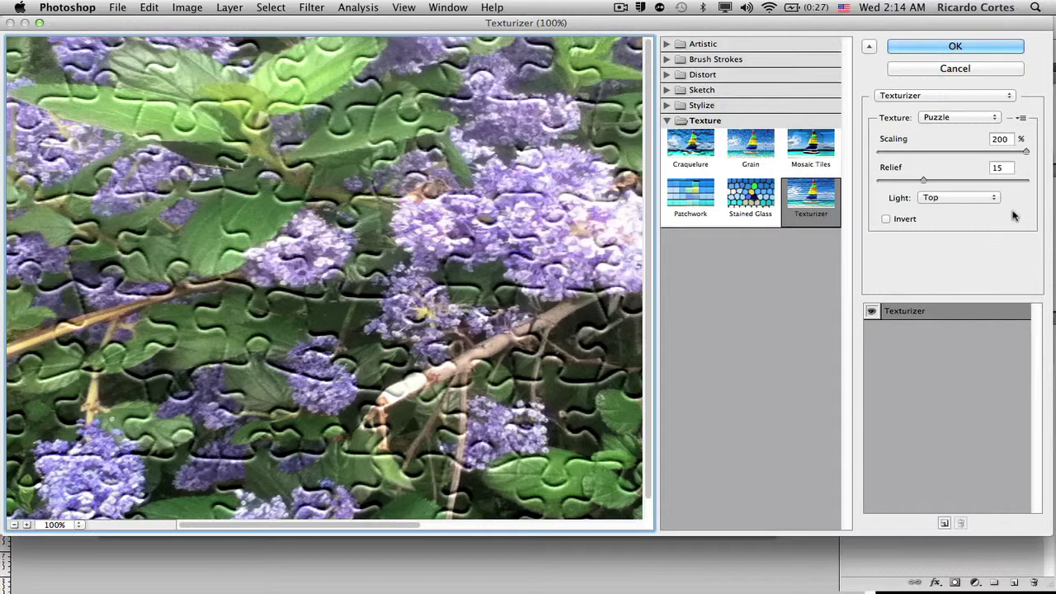
click(1020, 119)
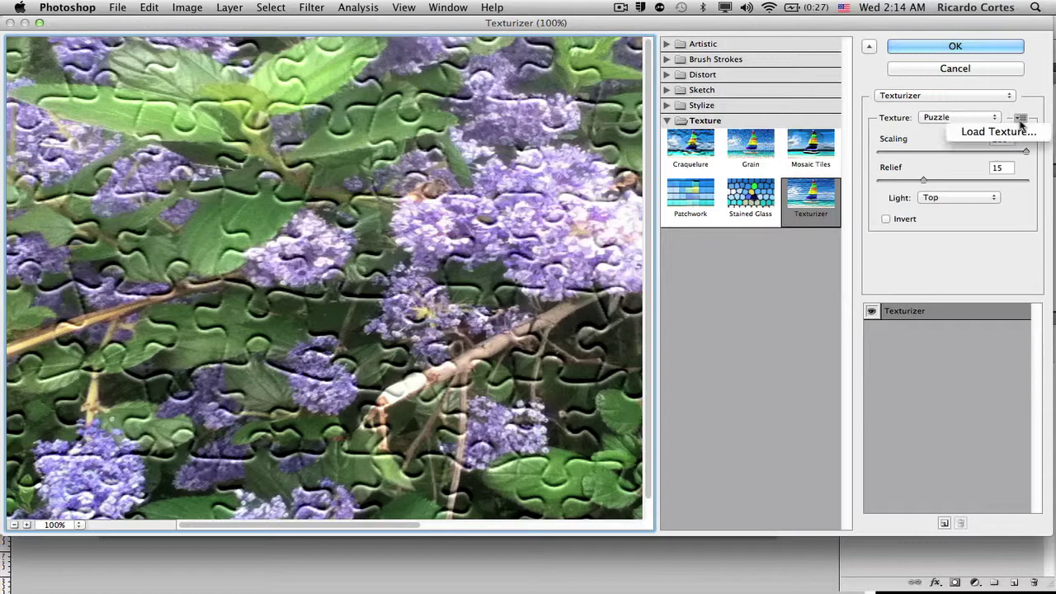
Load Puzzle.psd from Applications > Adobe Photoshop CS5.1 > Presets > Textures as the texture.
click(998, 132)
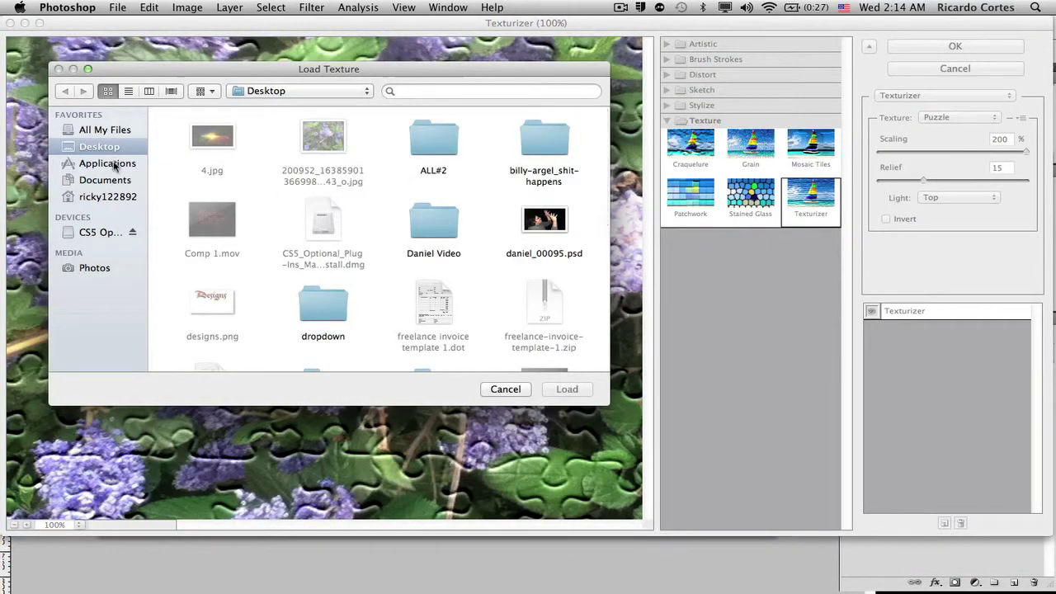
click(115, 164)
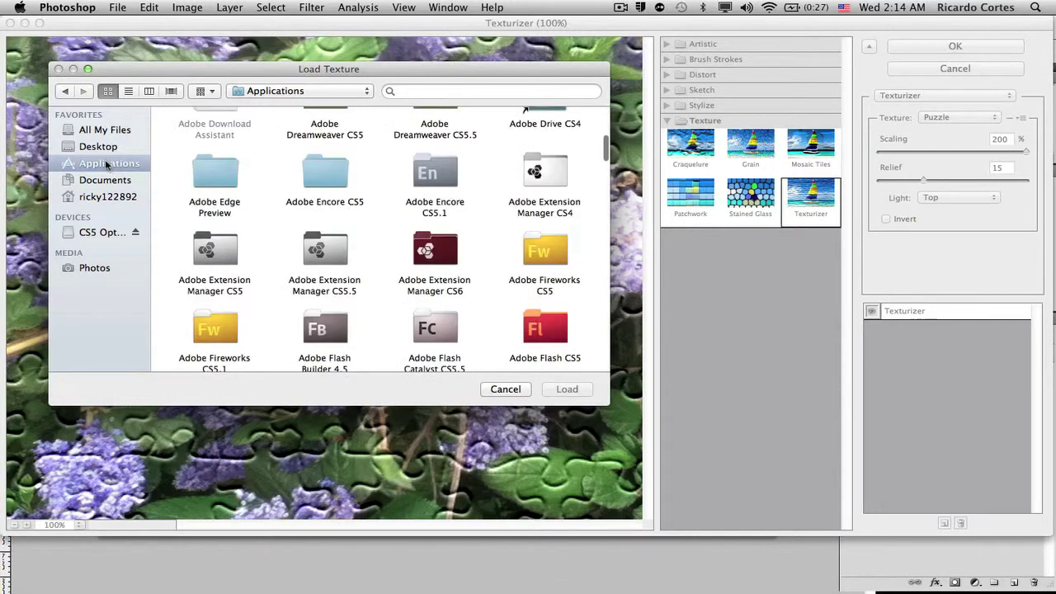
scroll(334, 271, down, 5)
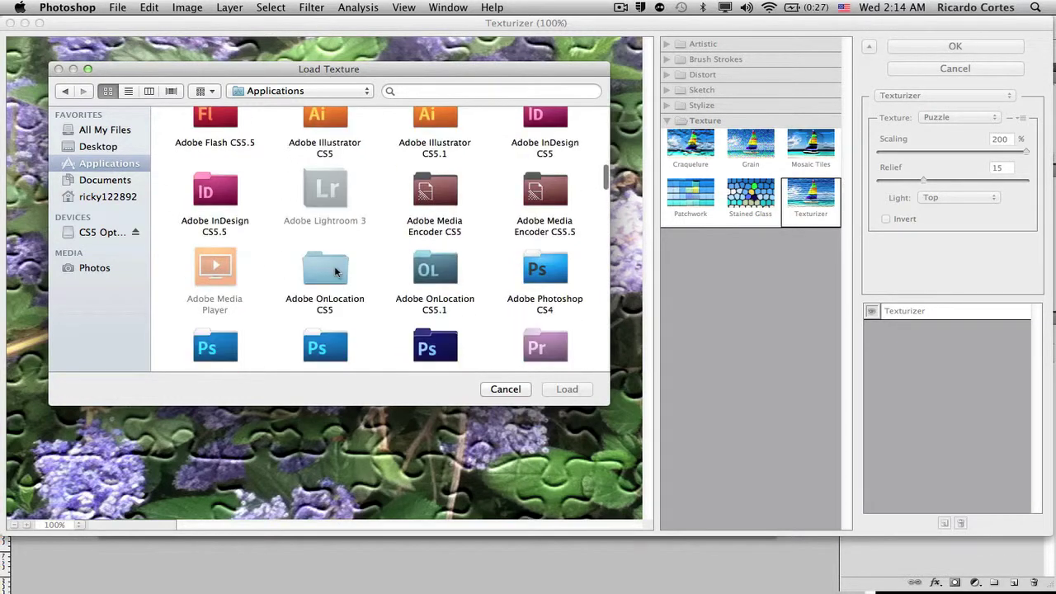
scroll(334, 272, down, 2)
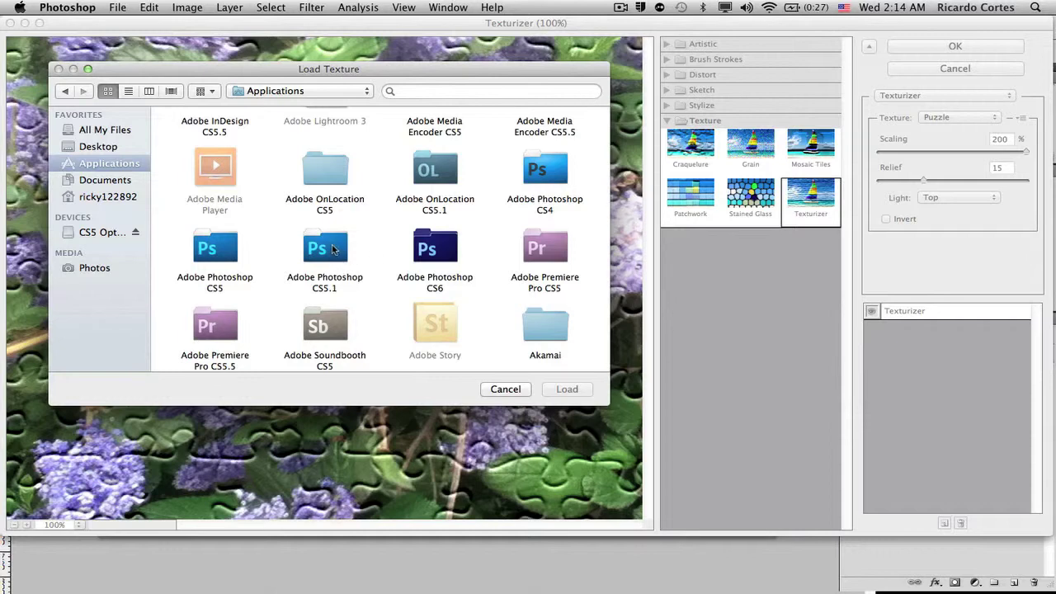
double_click(332, 250)
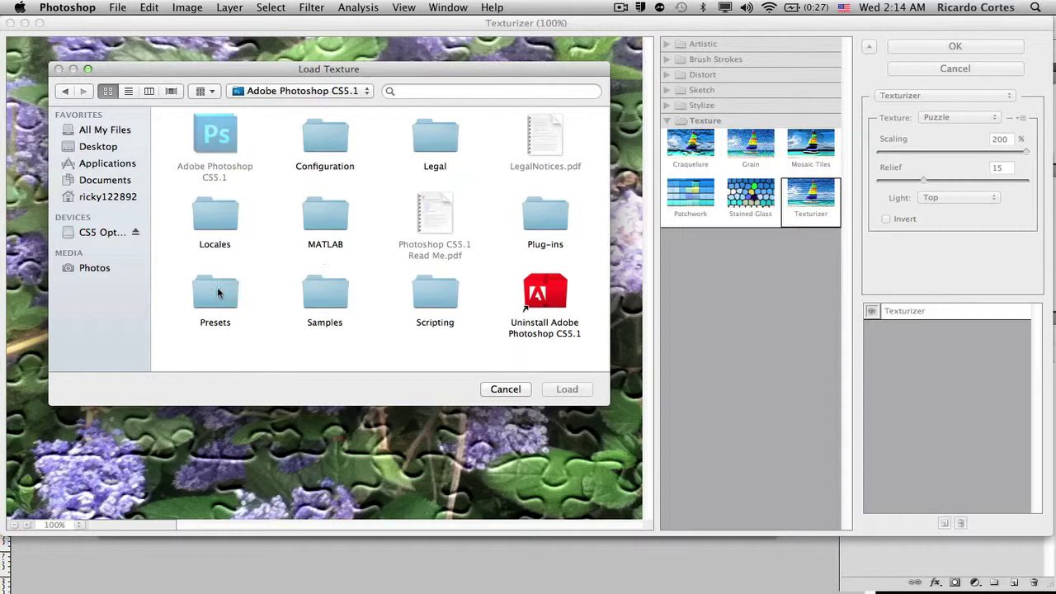
double_click(217, 287)
scroll(326, 199, down, 10)
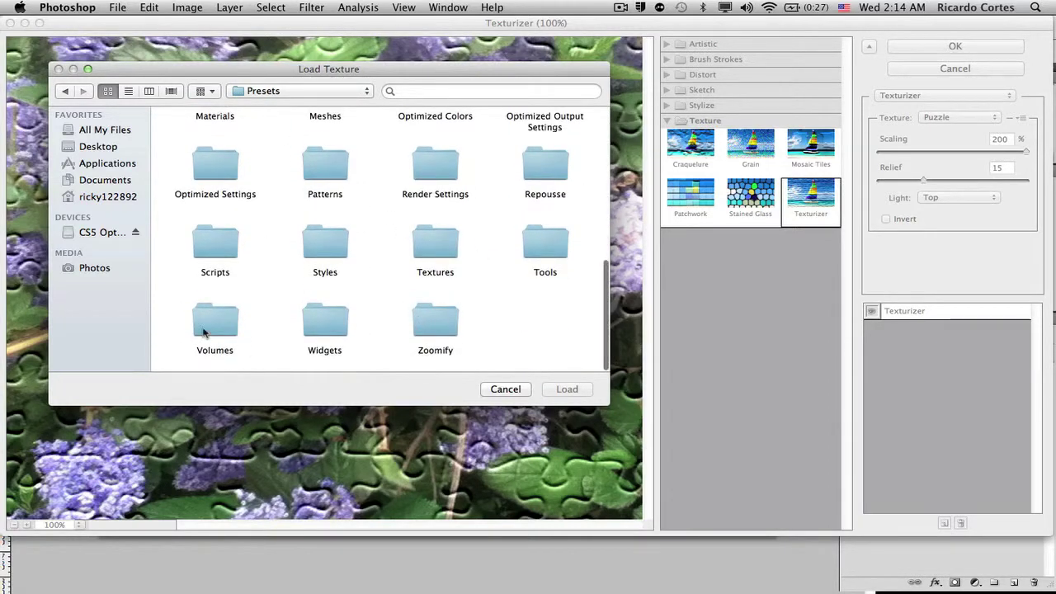
double_click(442, 247)
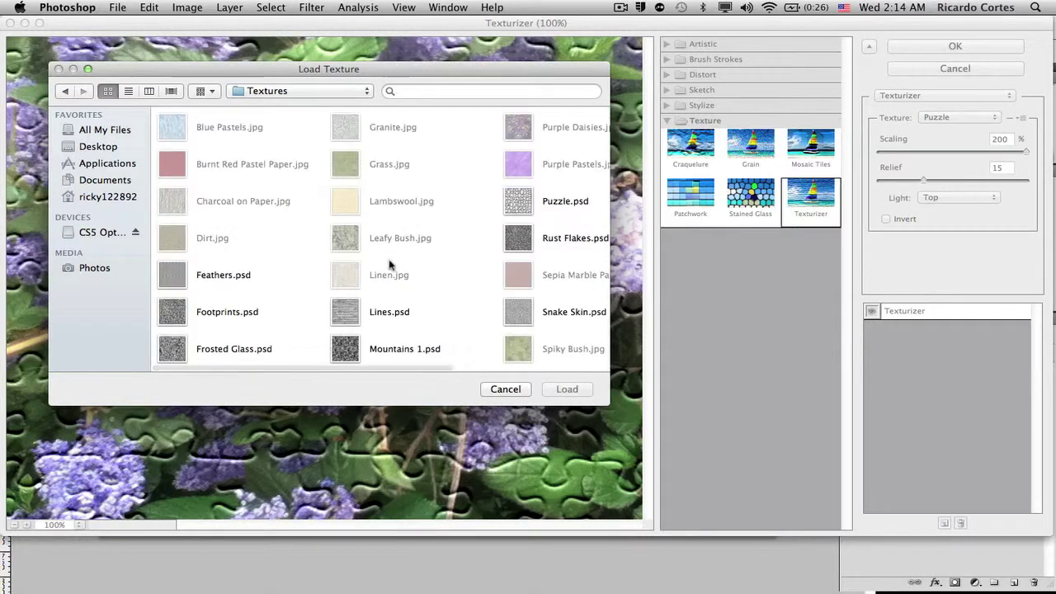
scroll(363, 268, right, 5)
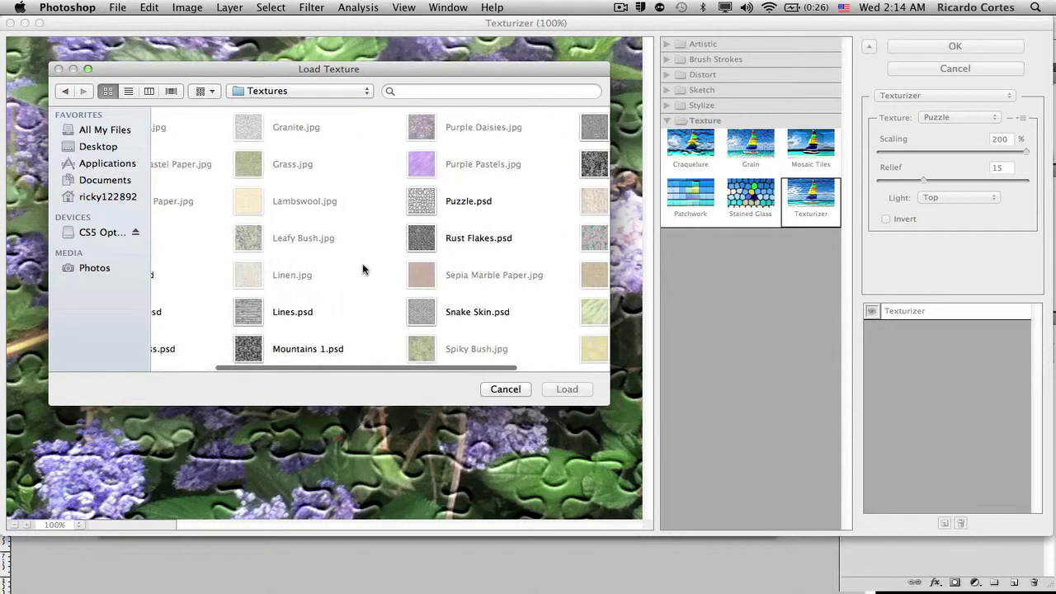
click(442, 201)
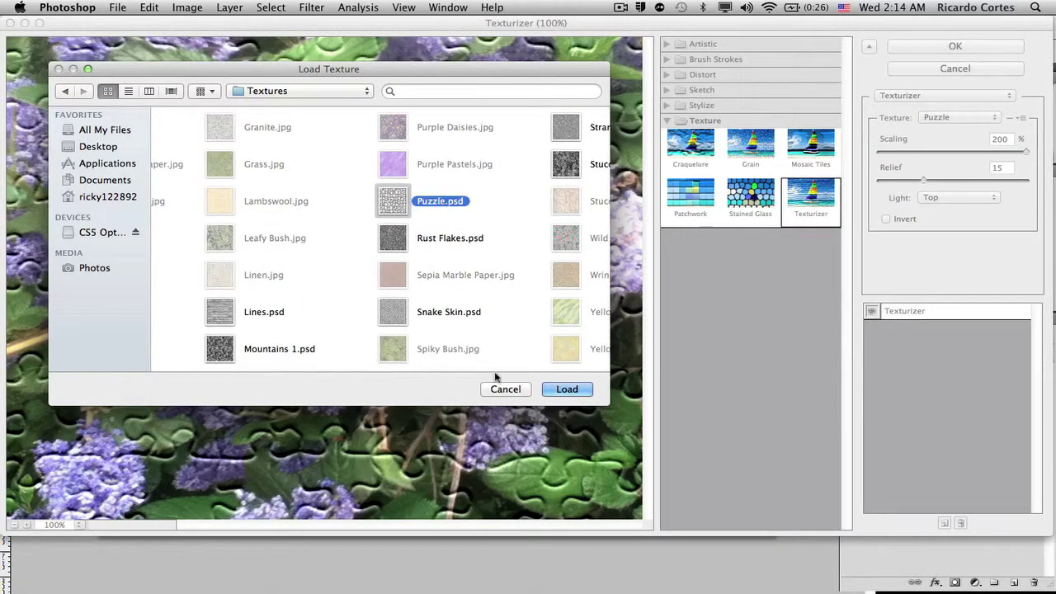
click(566, 387)
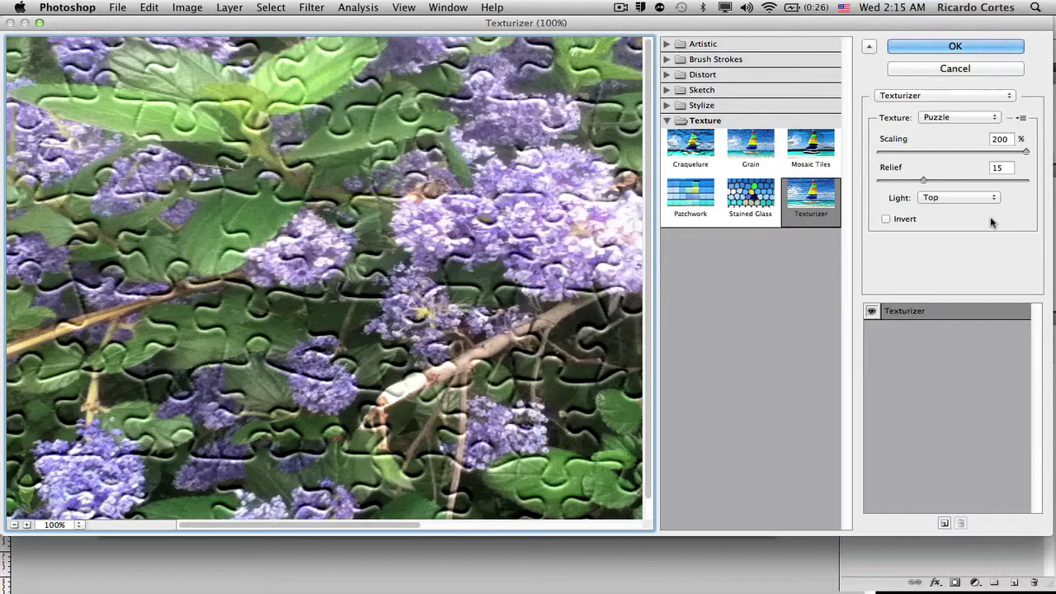
Apply the Puzzle Texturizer as a smart filter on the lilac photo layer.
click(991, 49)
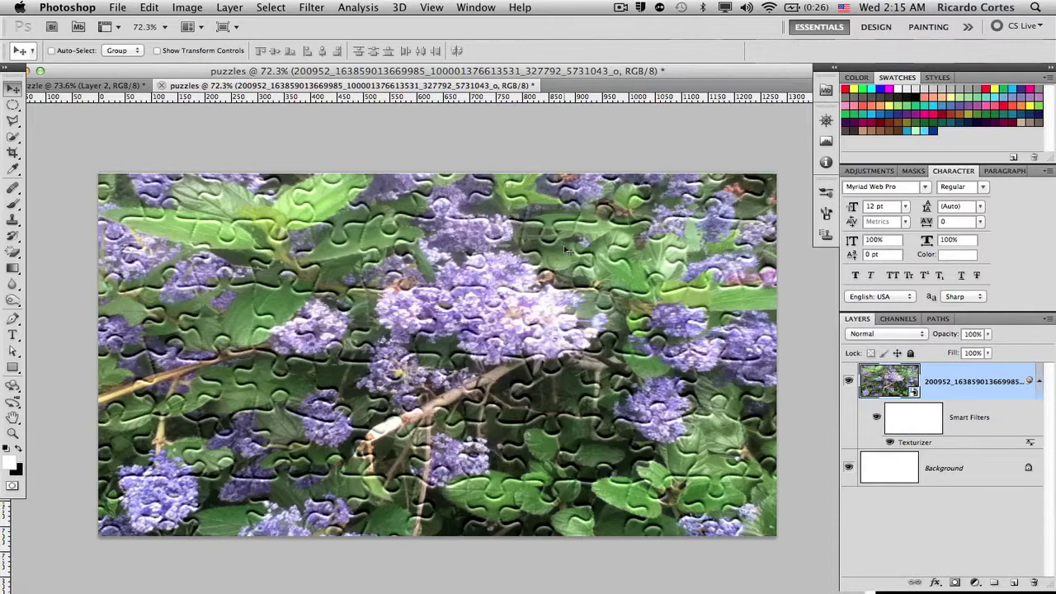
Trace a jigsaw piece on the dark leaves below the central lilac cluster with Quick Selection, trimming its extra right lobe.
scroll(565, 250, up, 5)
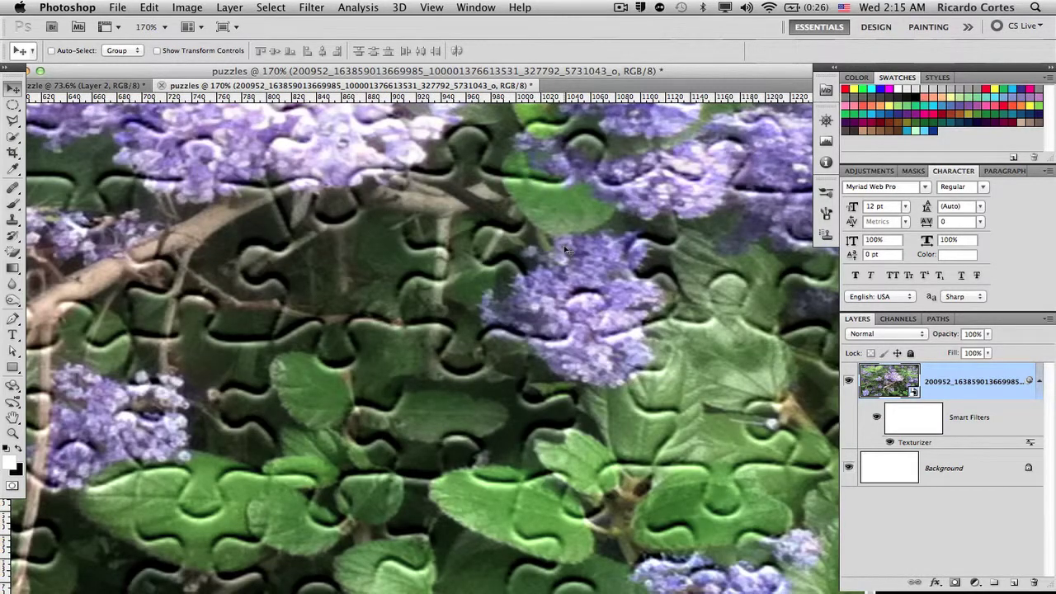
scroll(565, 250, down, 2)
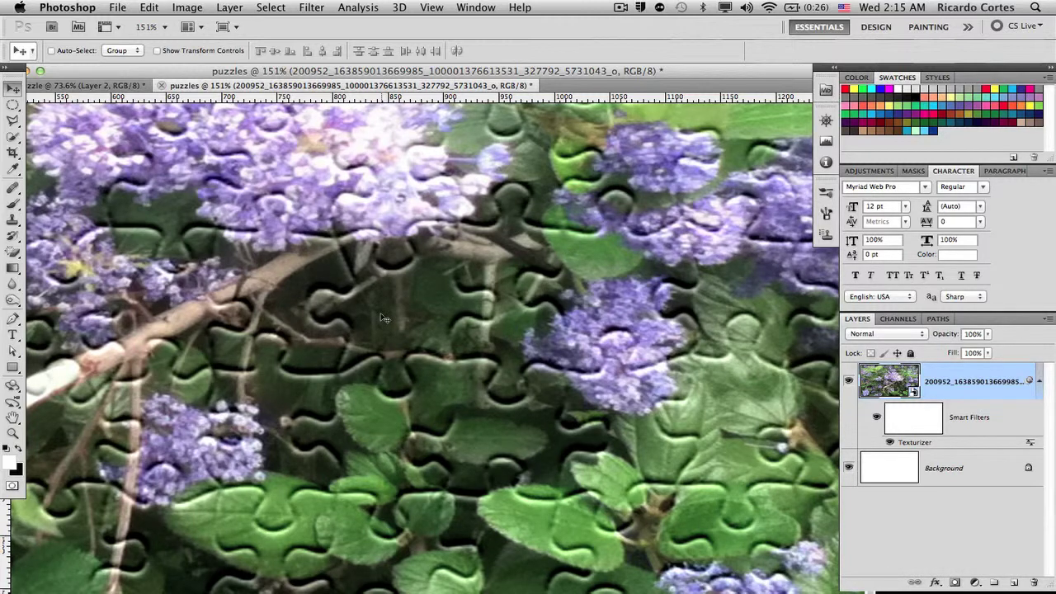
click(14, 138)
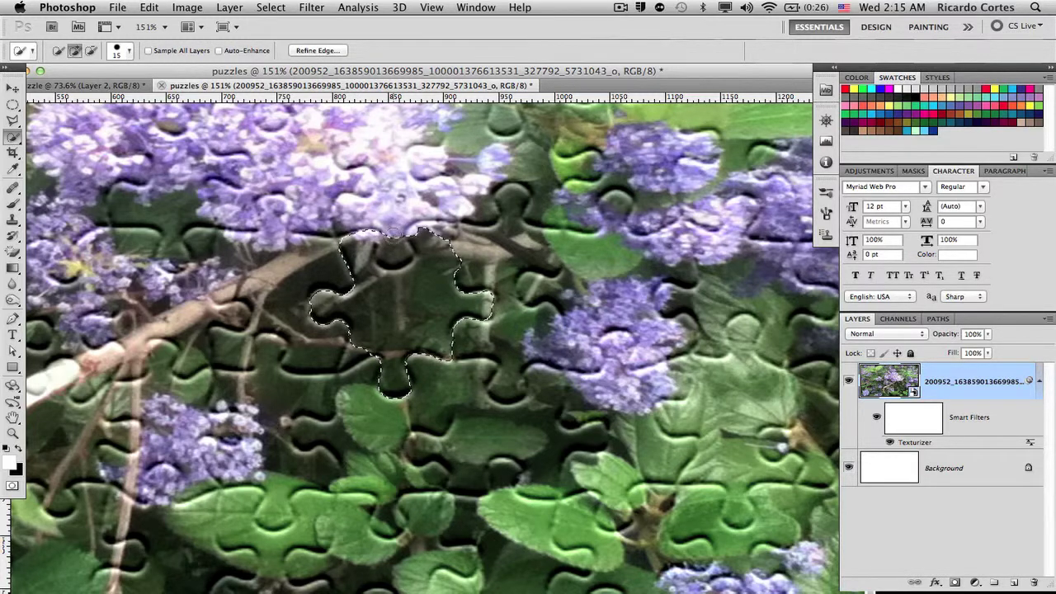
key(alt)
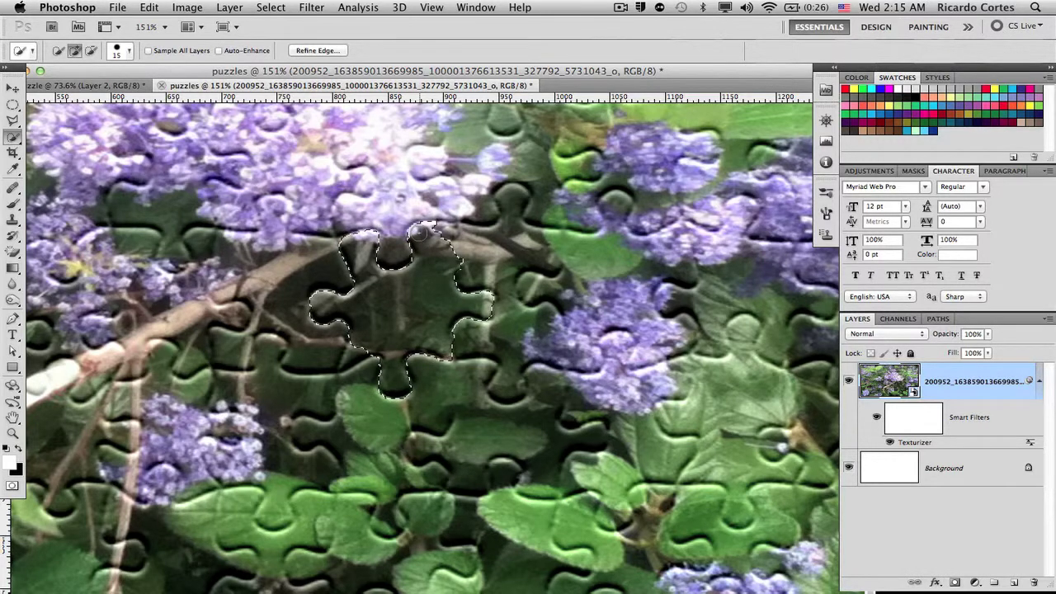
click(434, 231)
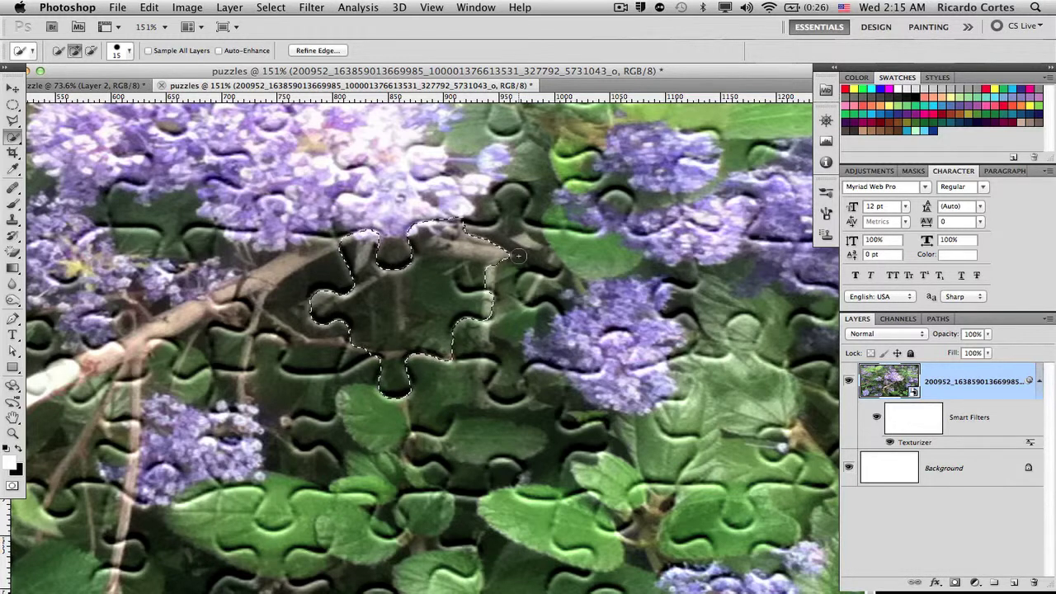
key(alt)
drag(511, 257, 485, 269)
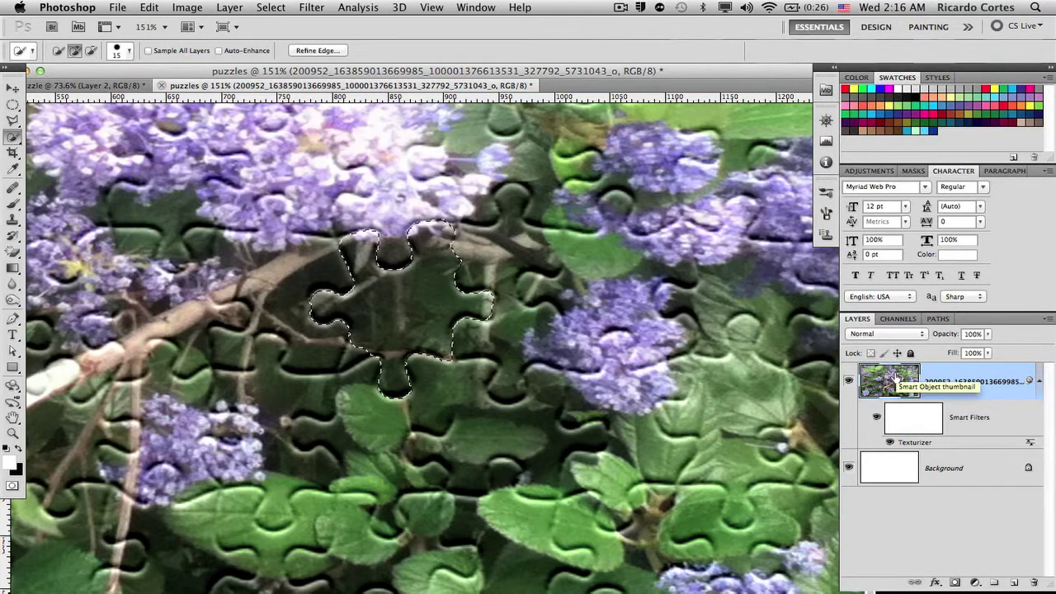
Rasterize the photo layer so the Texturizer effect is baked in.
right_click(896, 377)
click(970, 374)
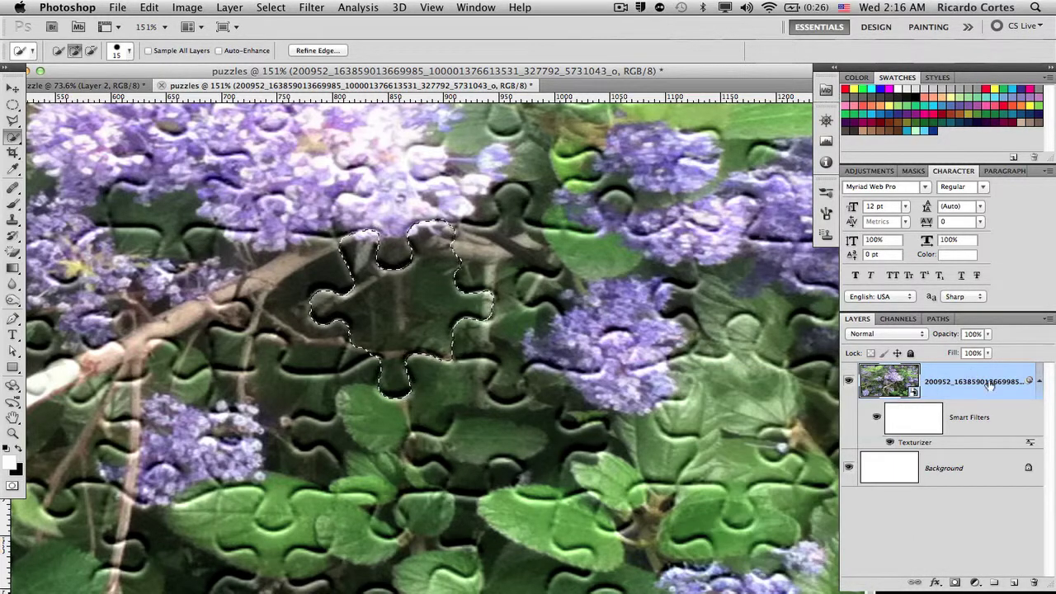
right_click(990, 381)
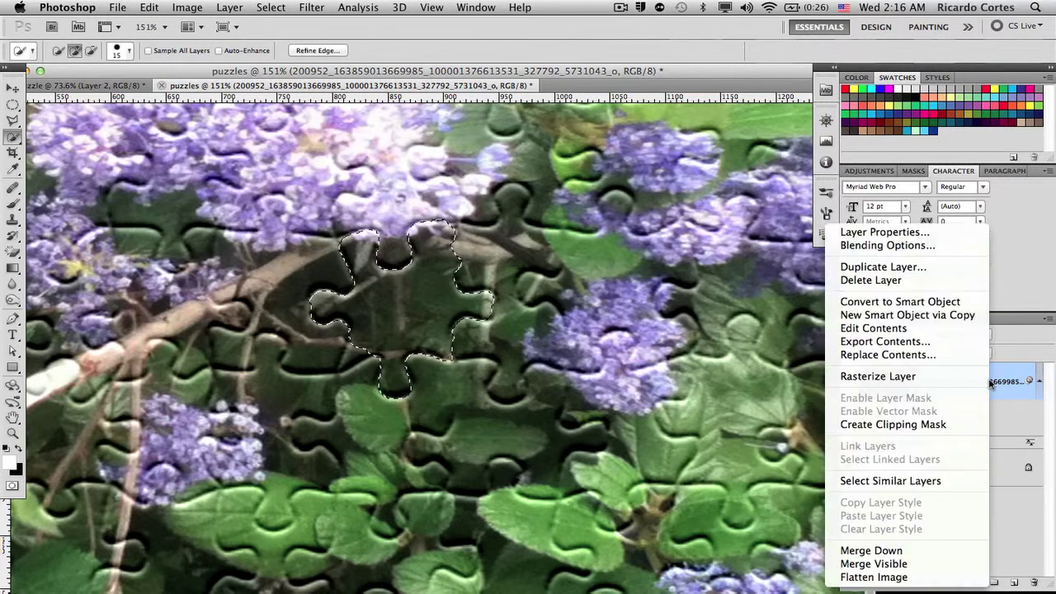
click(920, 381)
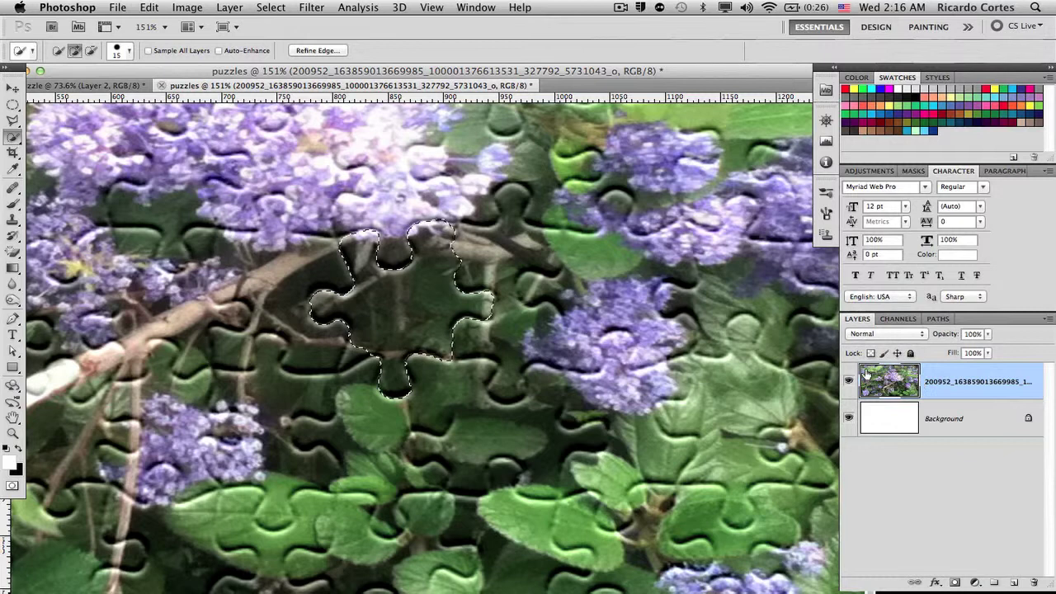
Cut the selected piece to Layer 1 and drag it up-right, leaving a white hole.
right_click(385, 289)
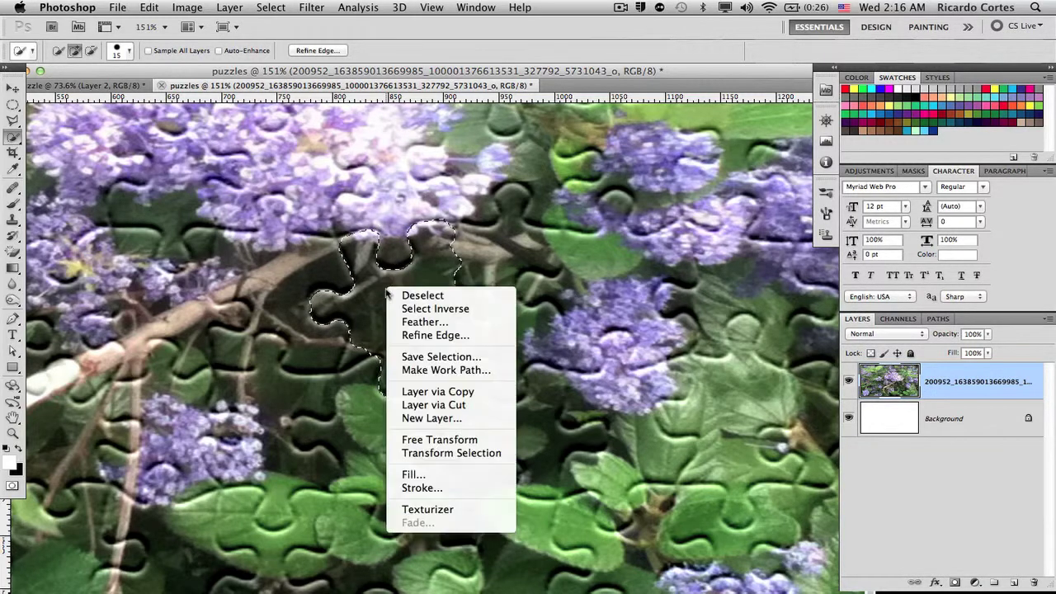
click(450, 406)
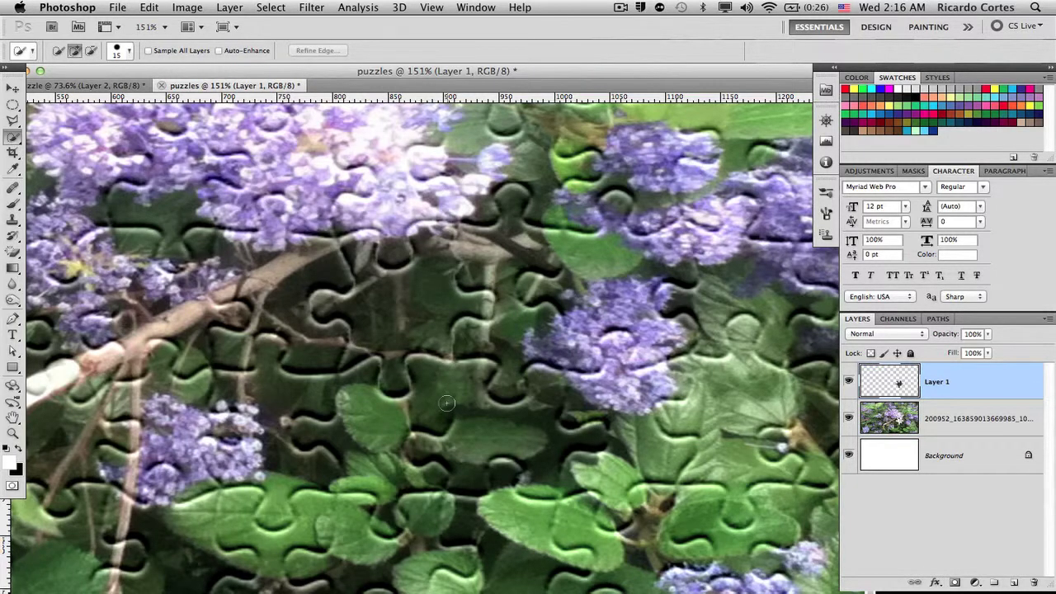
scroll(447, 402, down, 3)
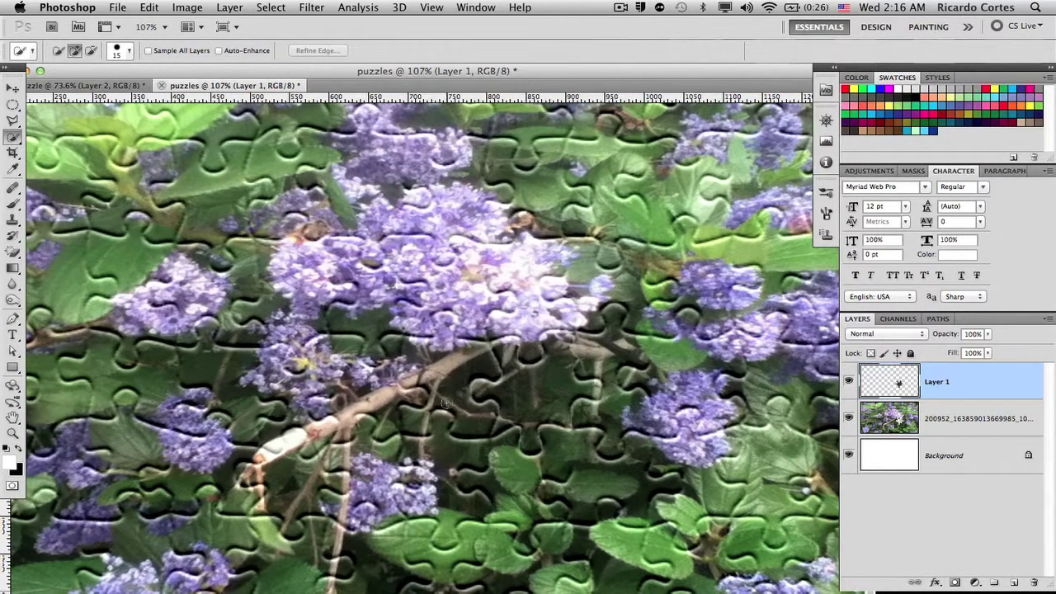
scroll(447, 403, down, 1)
scroll(446, 404, down, 1)
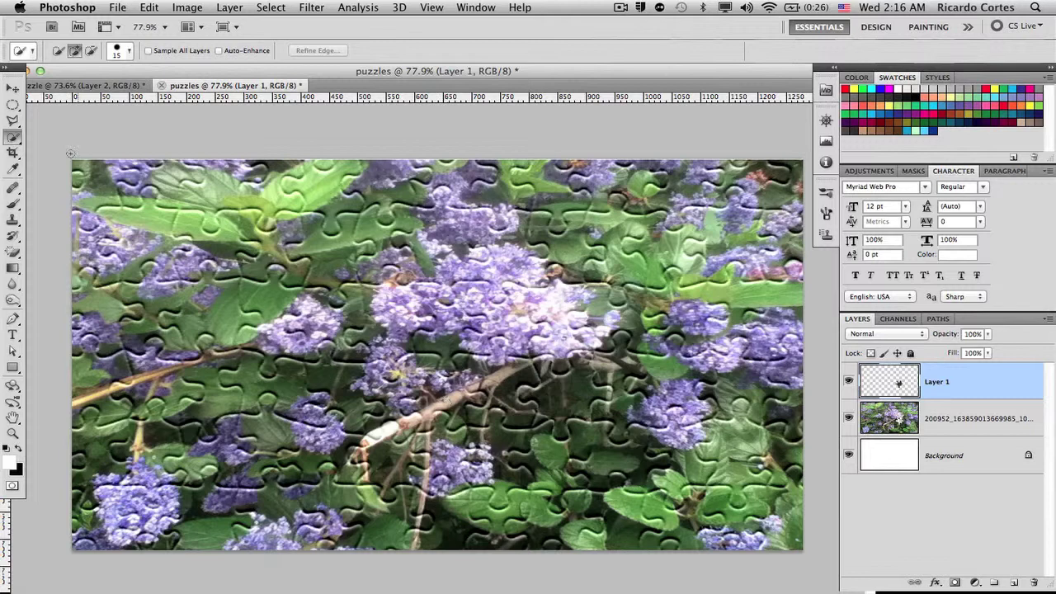
click(12, 89)
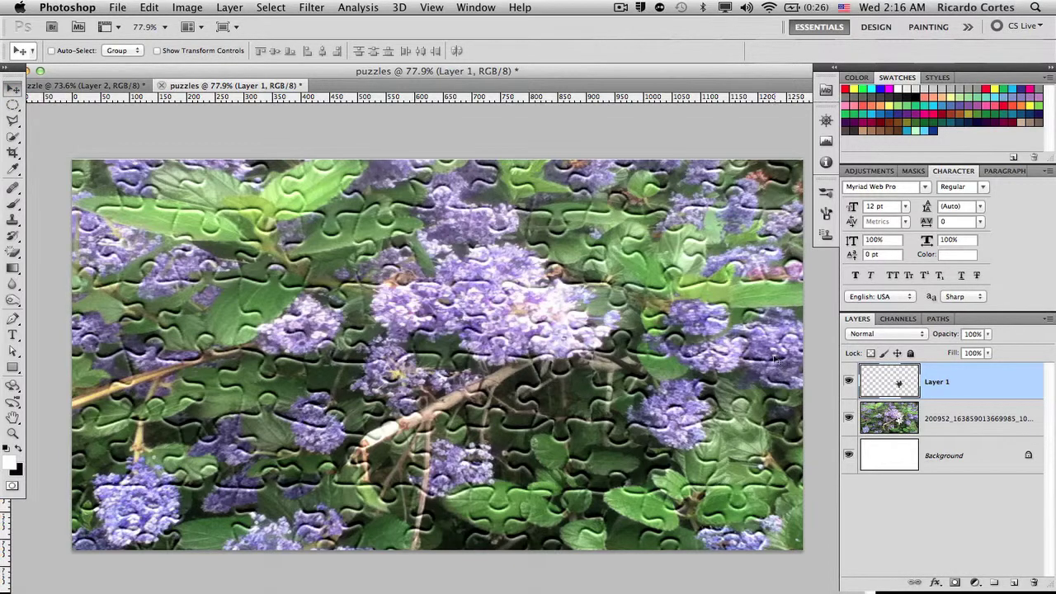
drag(577, 395, 700, 253)
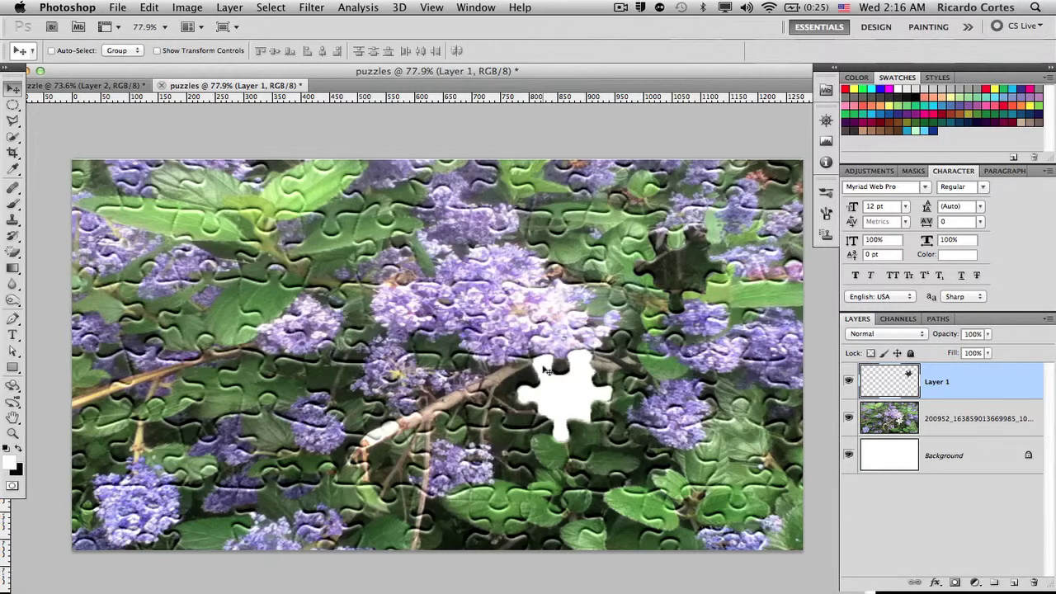
scroll(373, 391, up, 5)
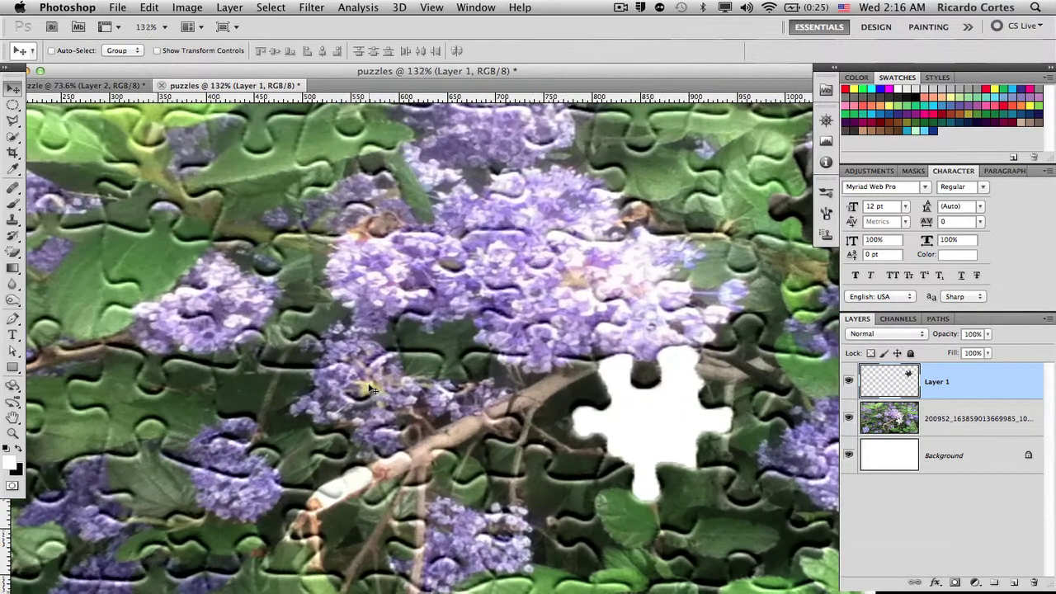
Brush a Quick Selection over a puzzle piece on the left leaves, trimming a notch off its right edge.
key(m)
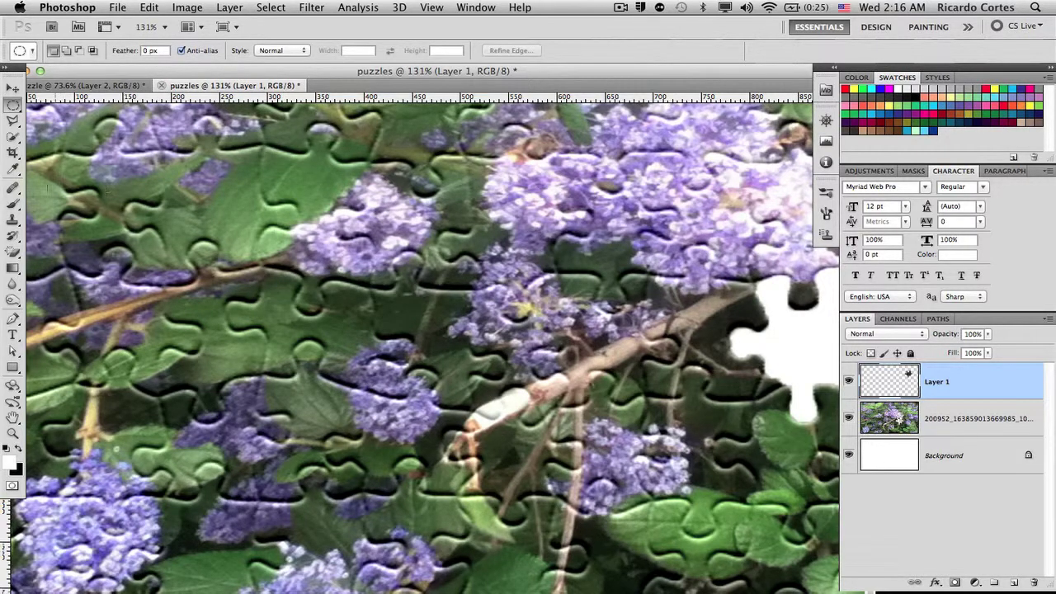
click(13, 137)
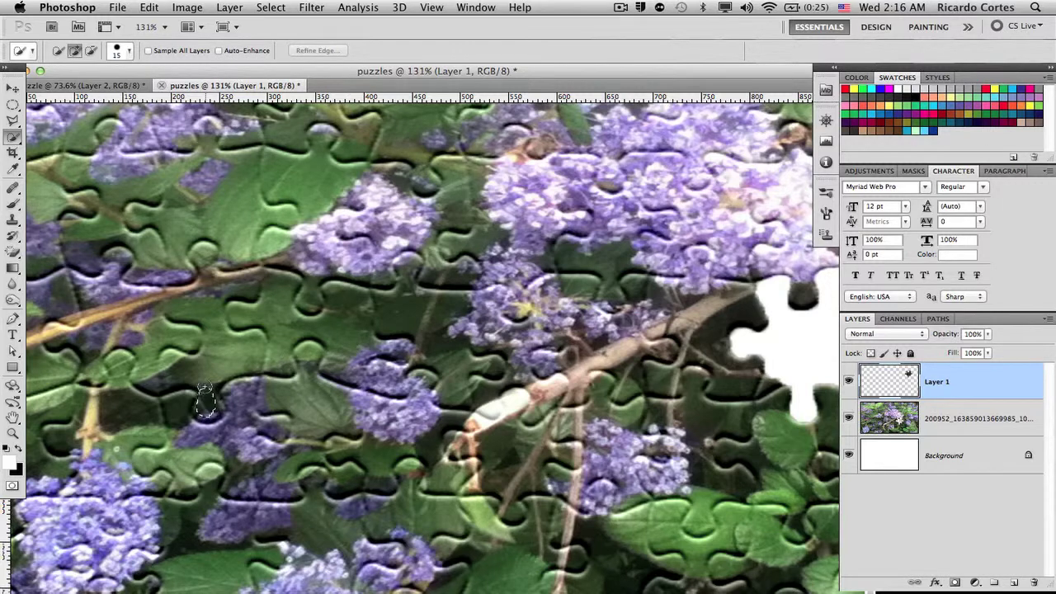
drag(204, 388, 212, 363)
mouse_move(252, 335)
mouse_down()
mouse_move(208, 310)
mouse_move(247, 279)
mouse_move(219, 269)
mouse_up()
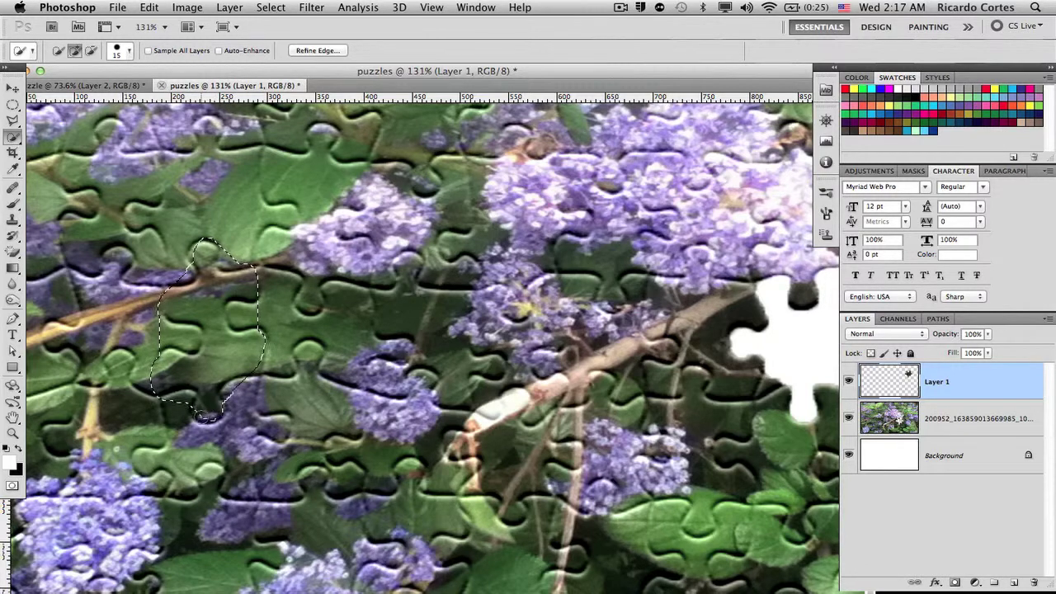
mouse_move(212, 409)
mouse_down()
mouse_move(267, 430)
mouse_move(240, 383)
mouse_up()
key(alt)
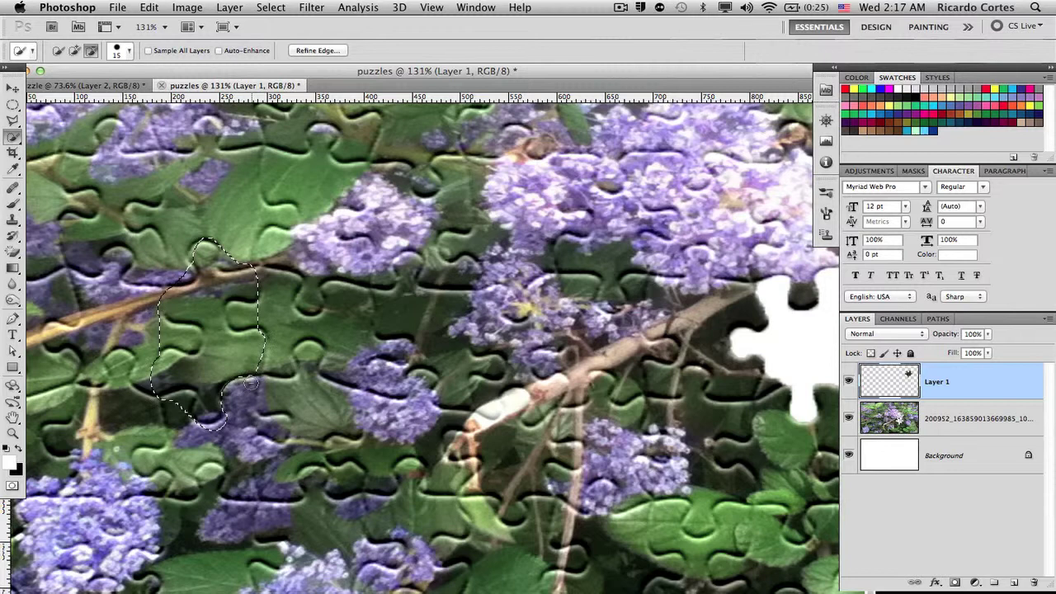
drag(245, 317, 238, 312)
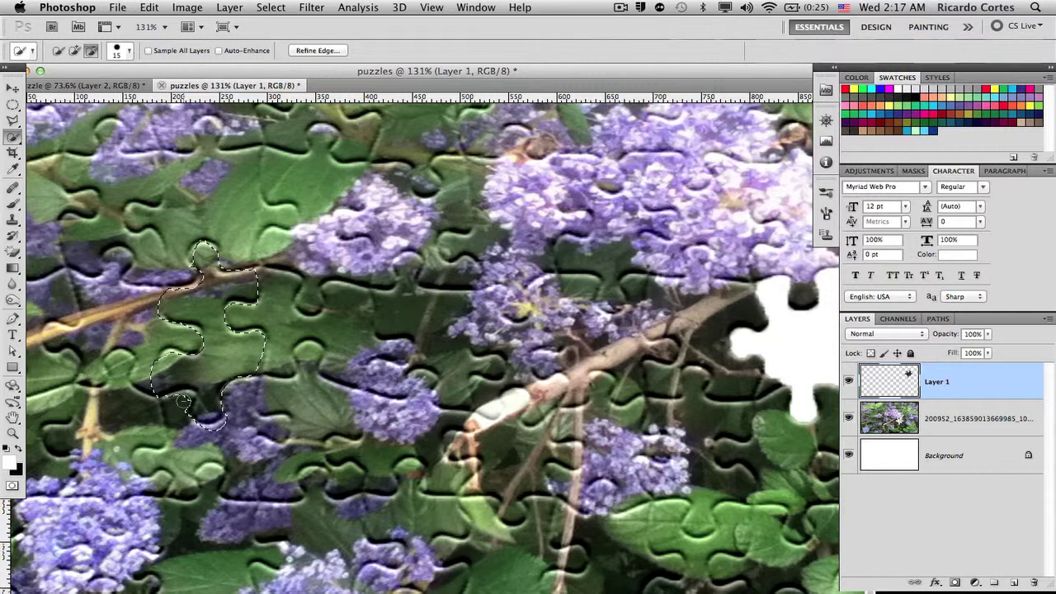
Try Layer via Cut on the selection and dismiss the resulting new-layer error.
key(alt)
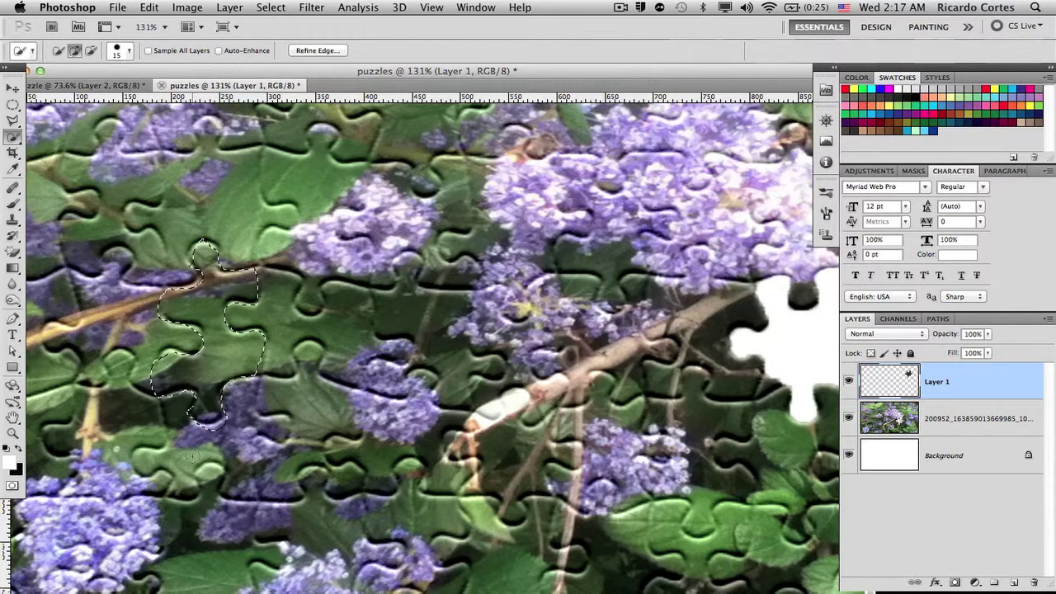
right_click(237, 340)
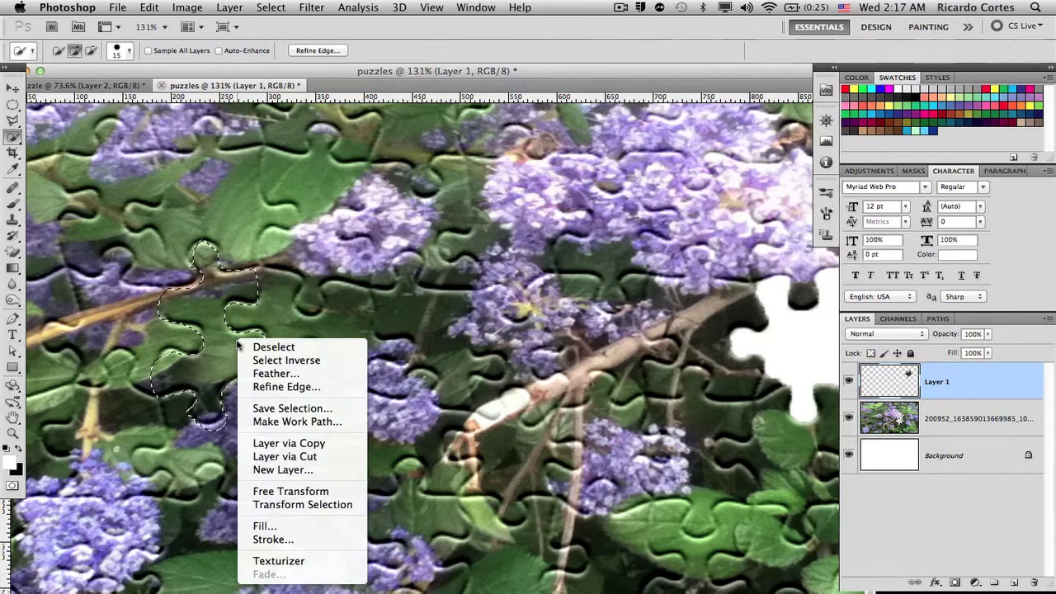
click(334, 457)
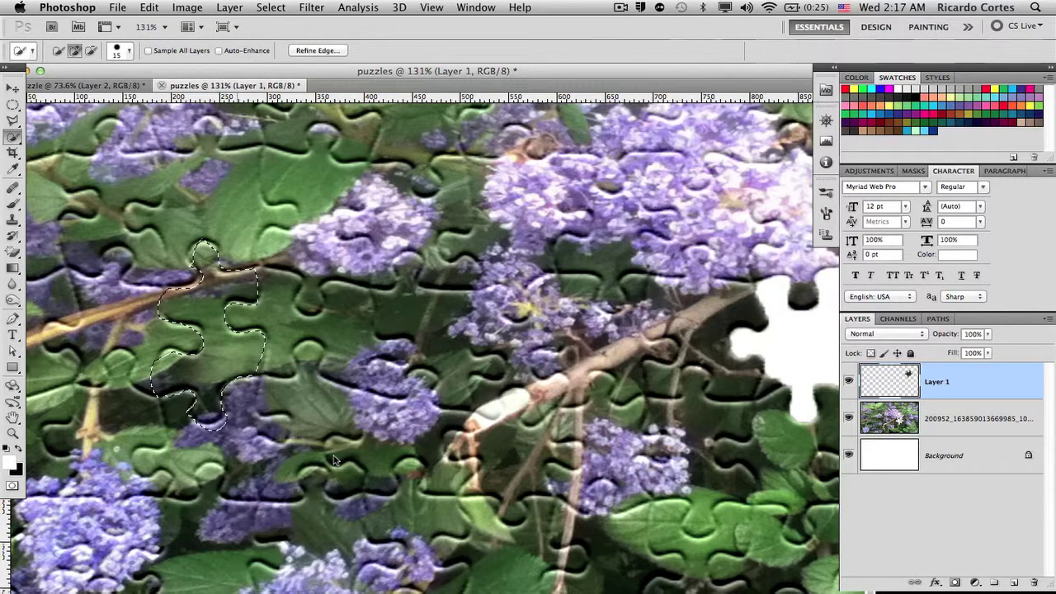
click(637, 224)
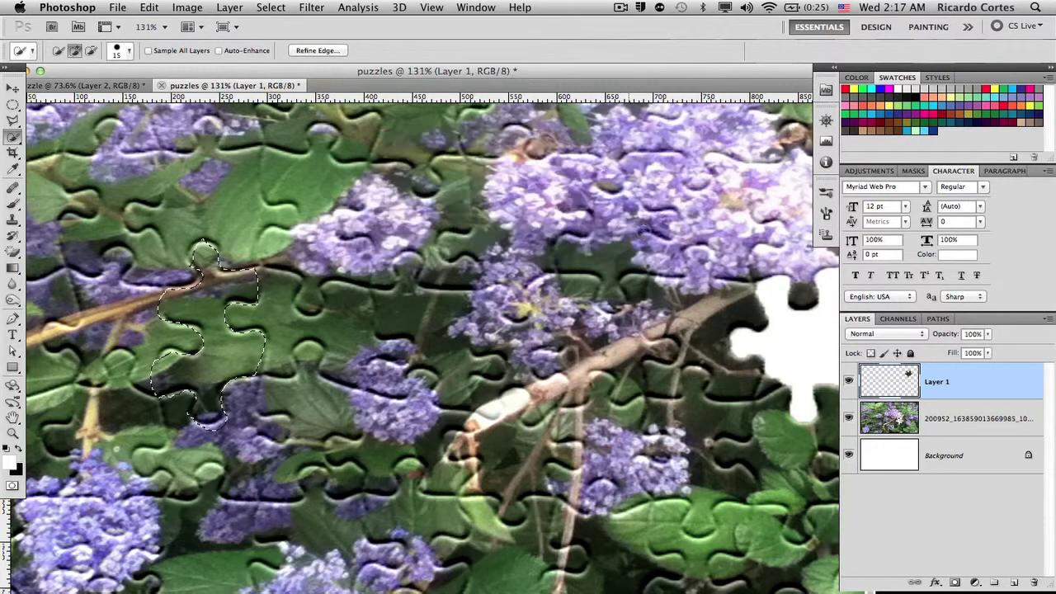
With the photo layer active, cut the second piece to Layer 2 and drag it up-right.
click(957, 415)
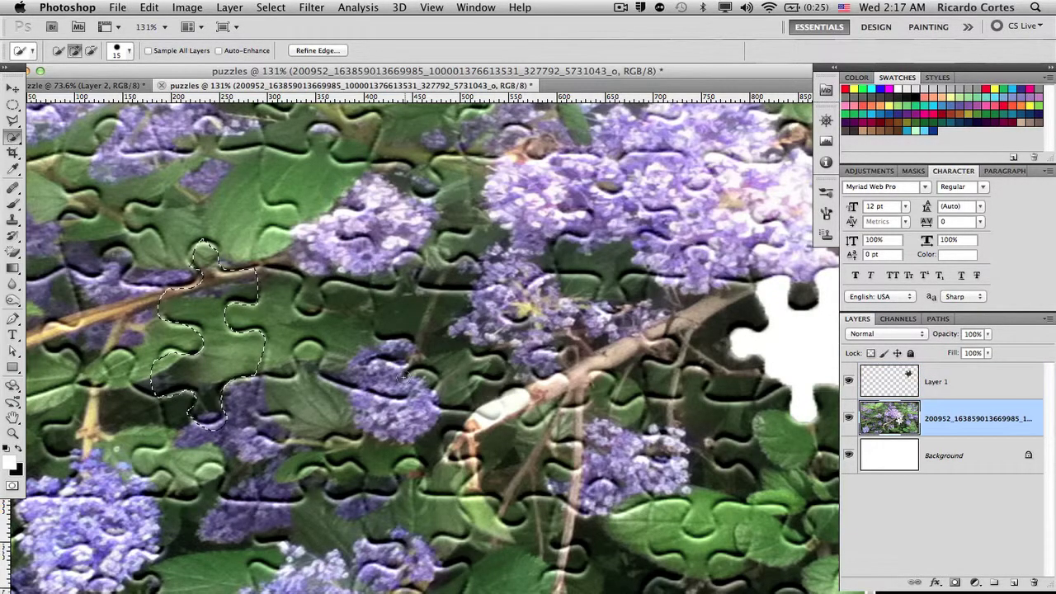
right_click(231, 334)
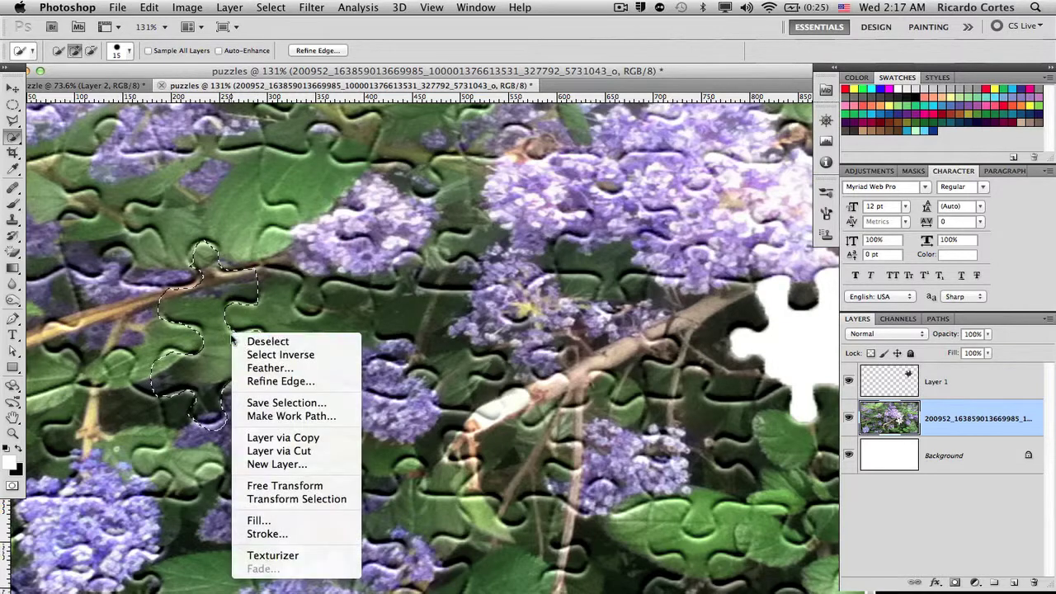
click(322, 453)
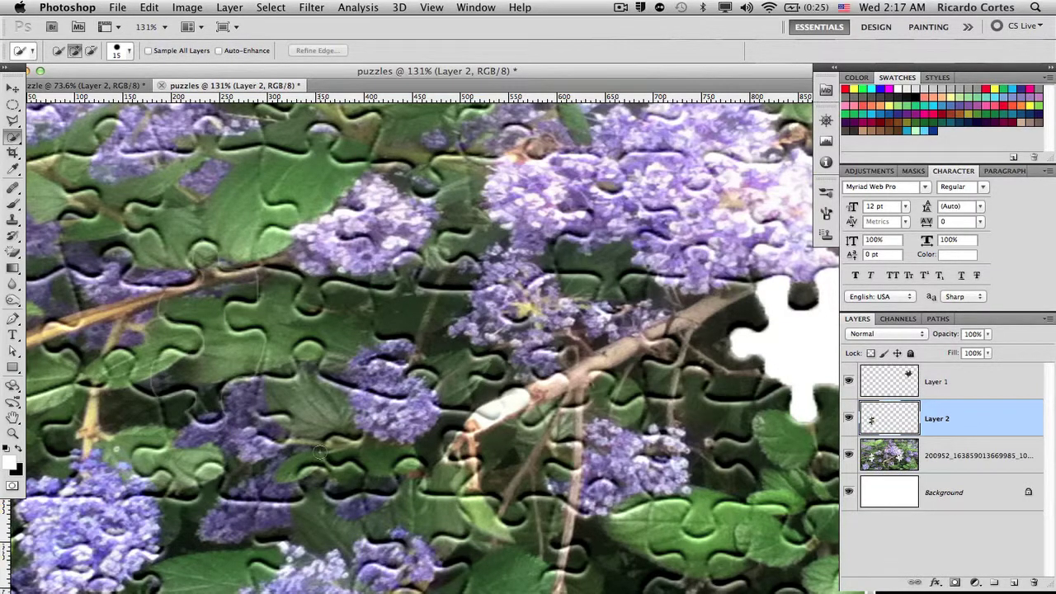
key(super+0)
key(v)
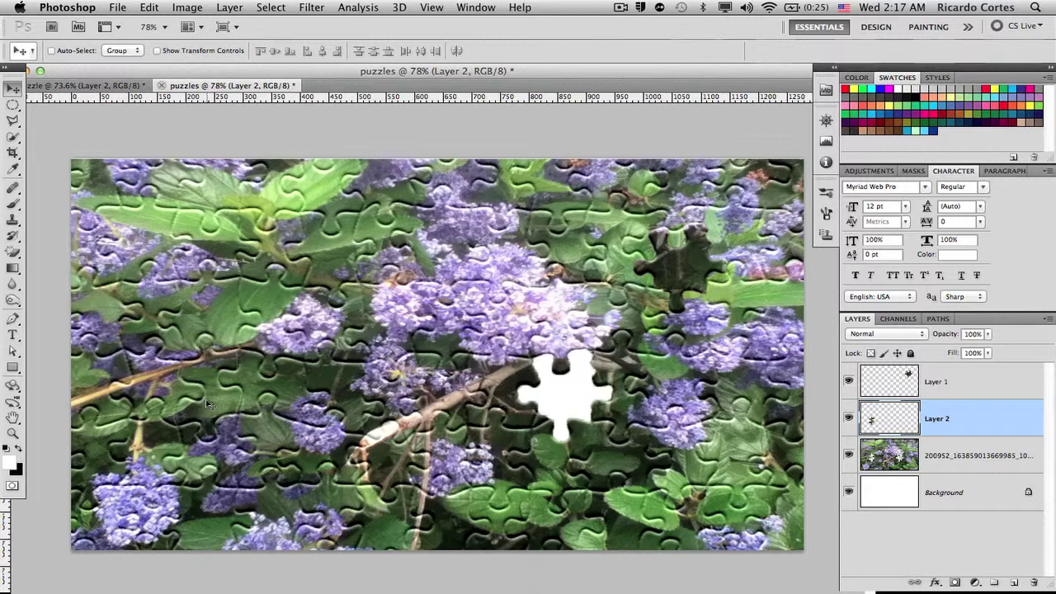
drag(208, 403, 486, 280)
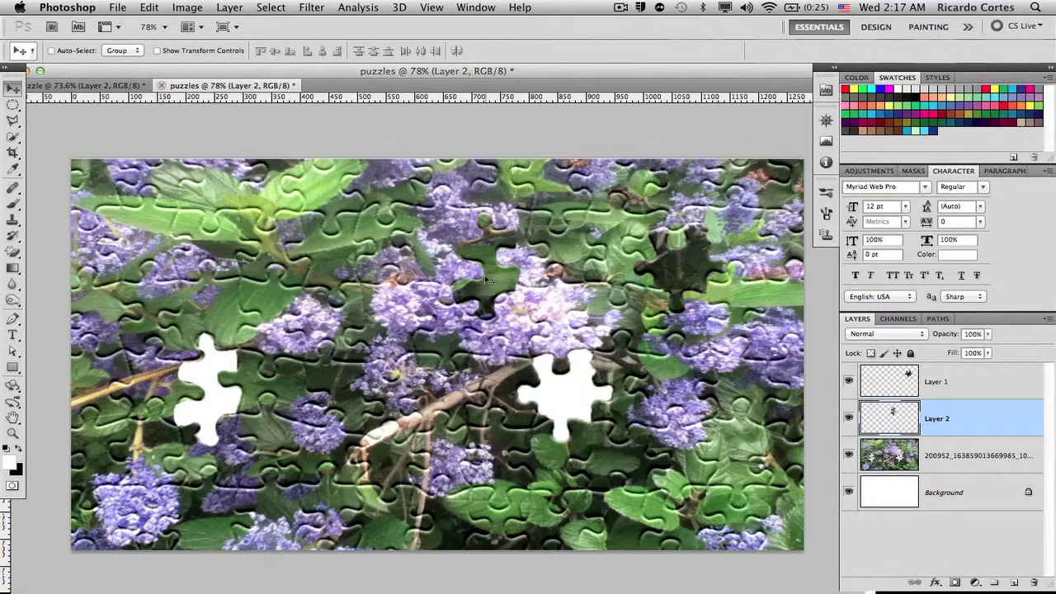
scroll(489, 281, down, 3)
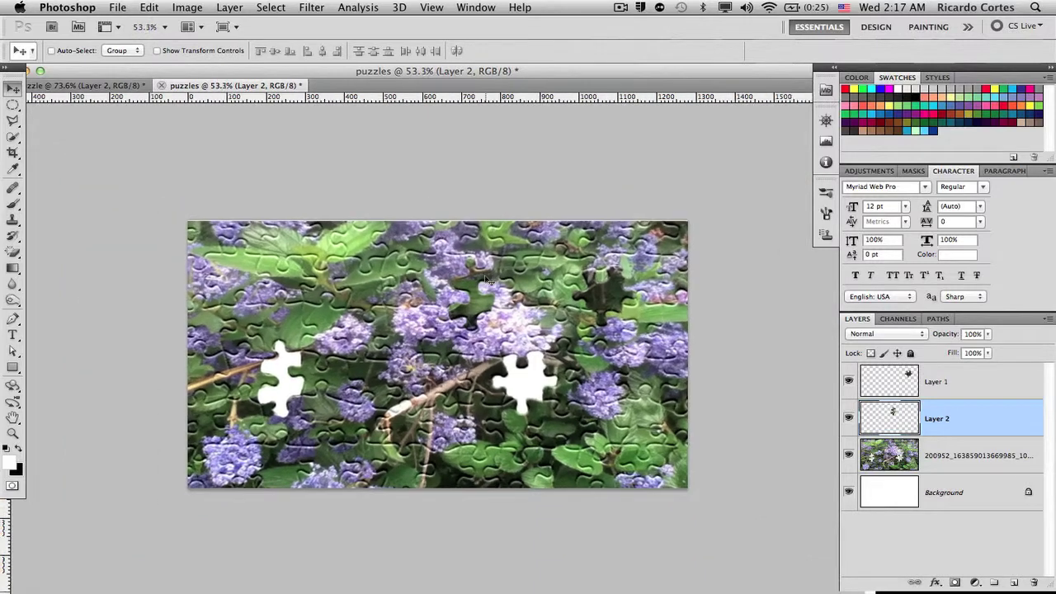